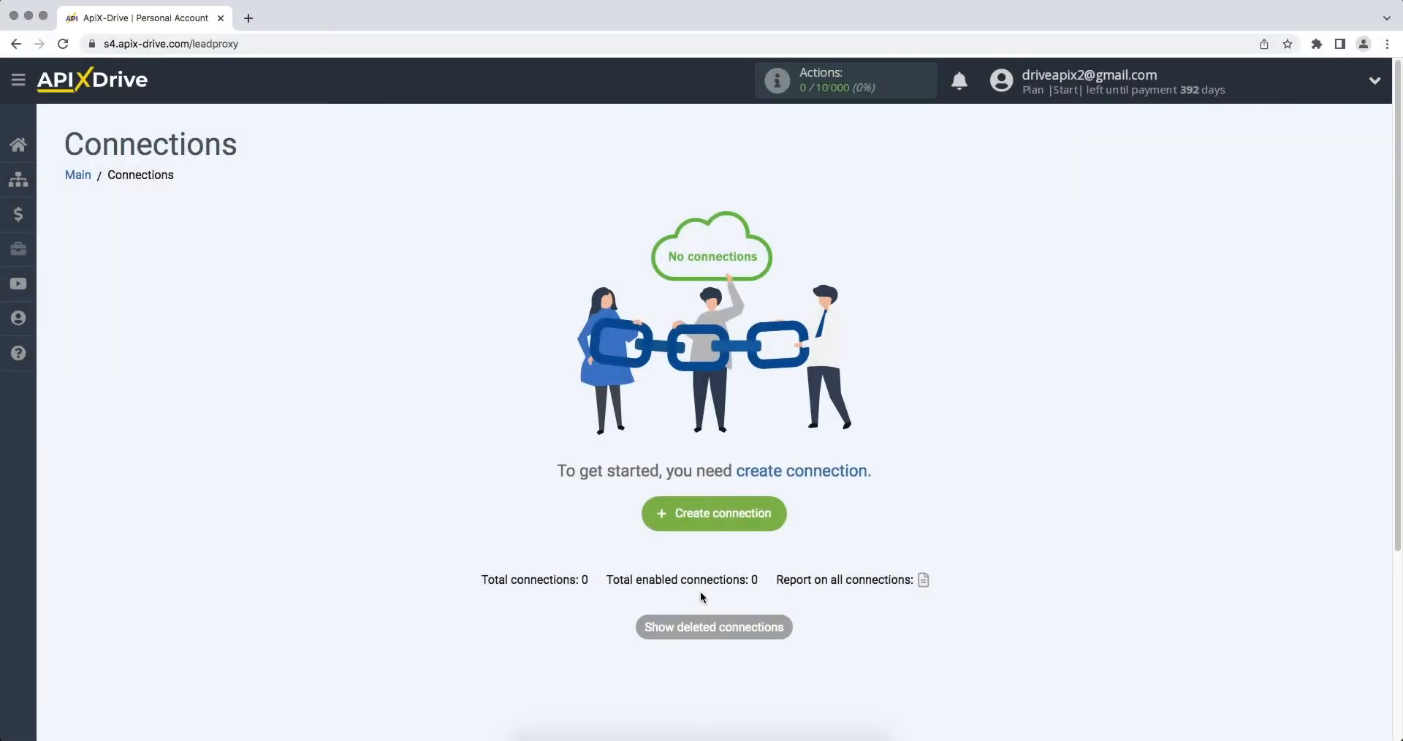
Step: Create a new connection and set Smartsheet as the data source system
click(656, 523)
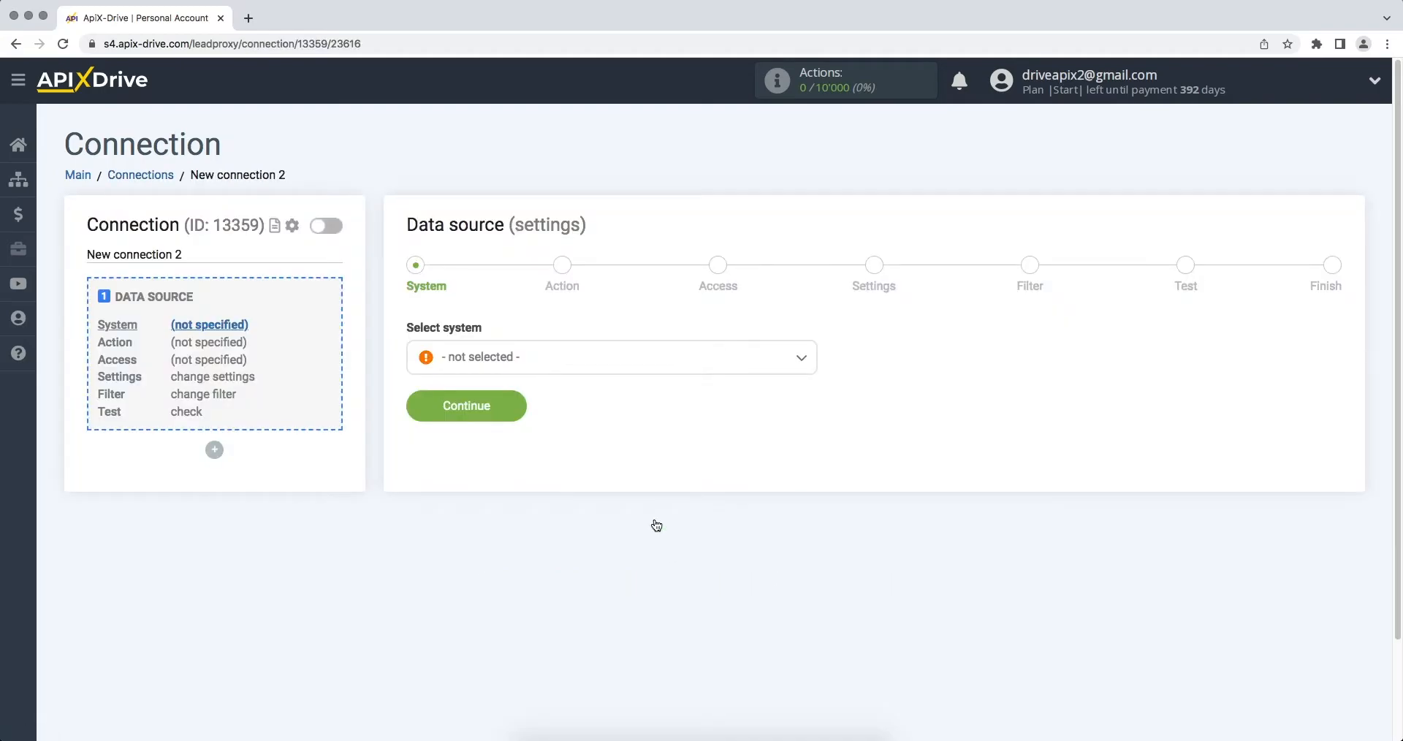
click(640, 364)
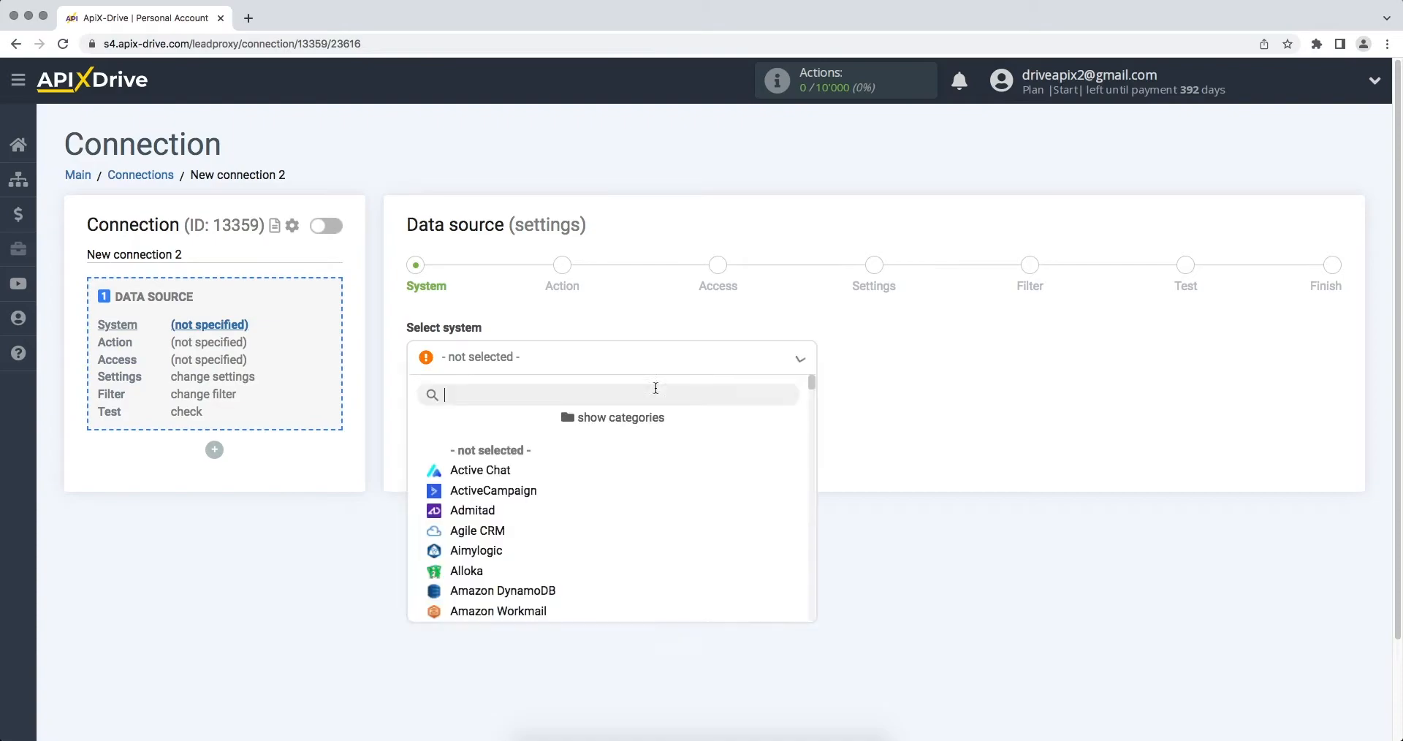
drag(811, 383, 822, 567)
click(475, 513)
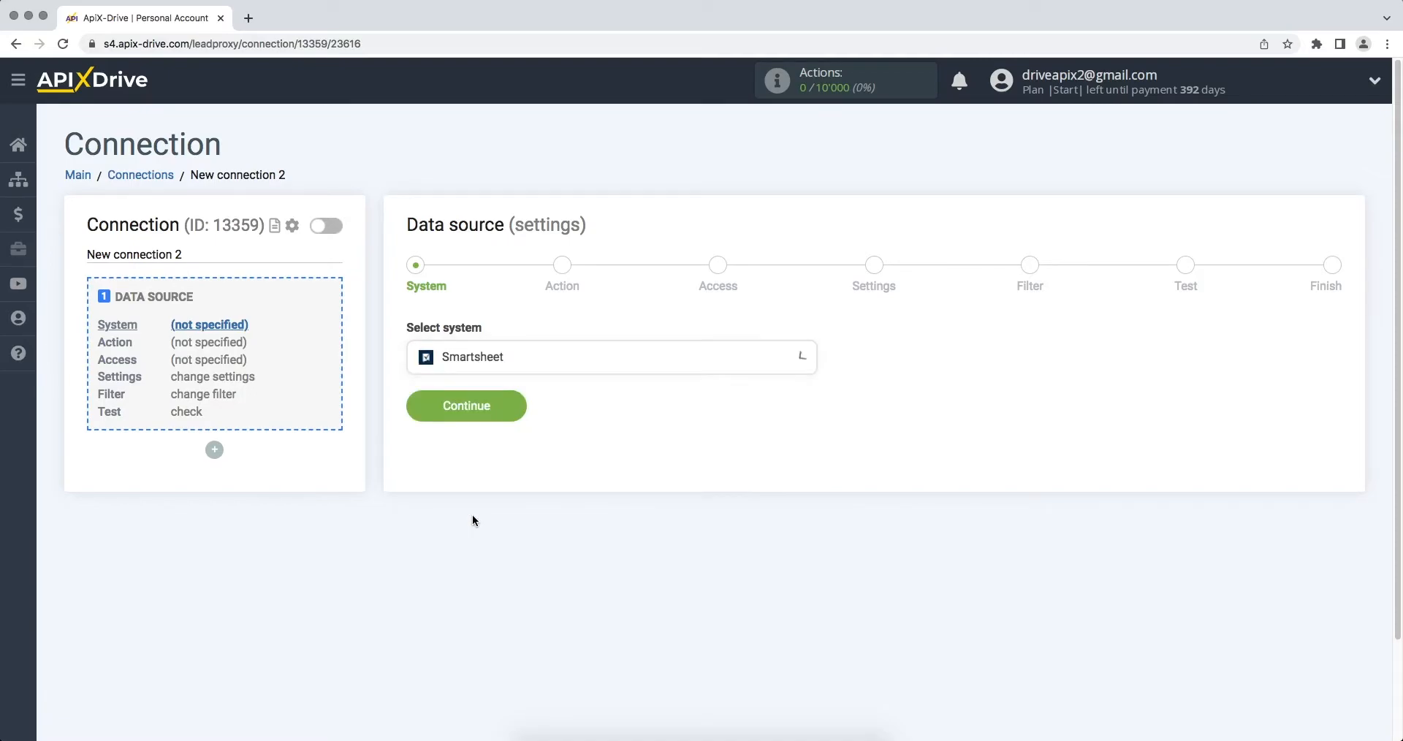
click(415, 407)
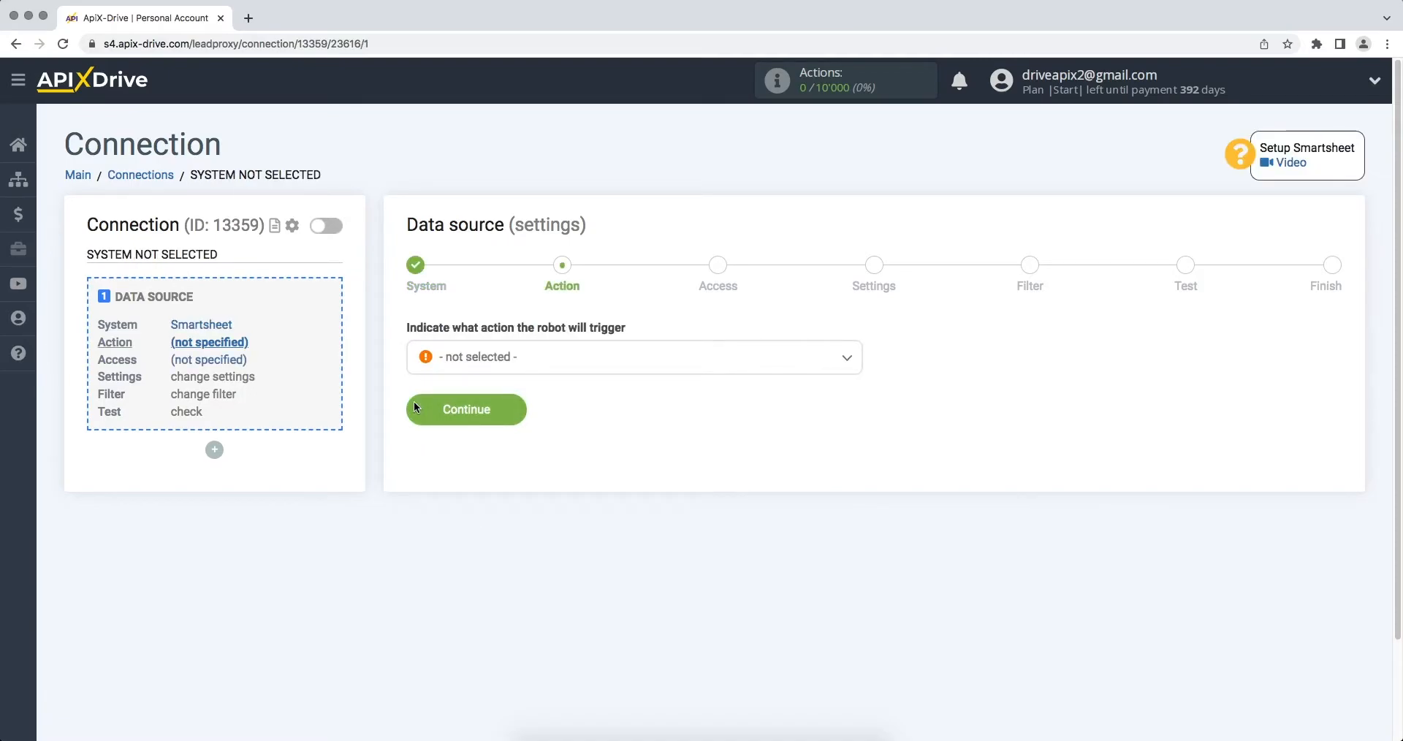
Step: Set the Smartsheet data source action to Get ROWS (new) and continue to account access
click(457, 366)
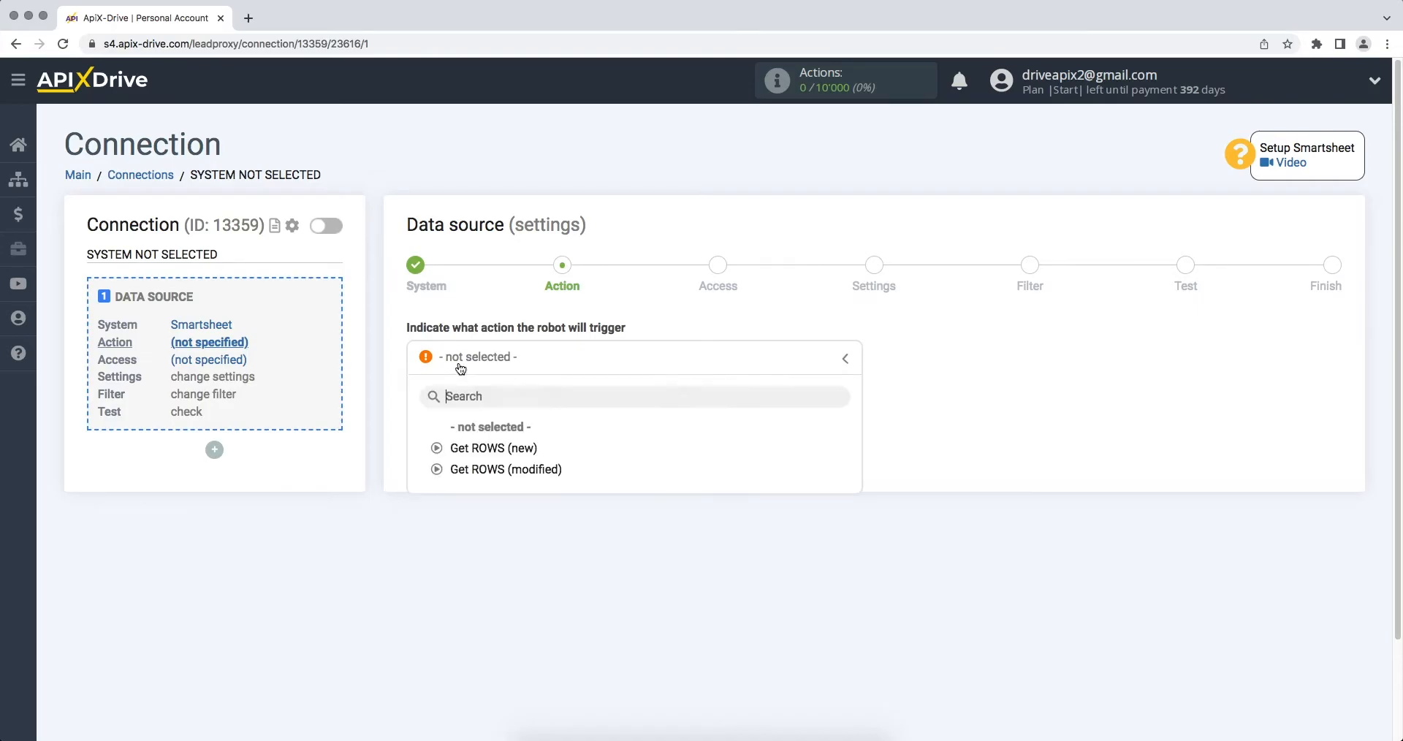
click(462, 448)
click(431, 412)
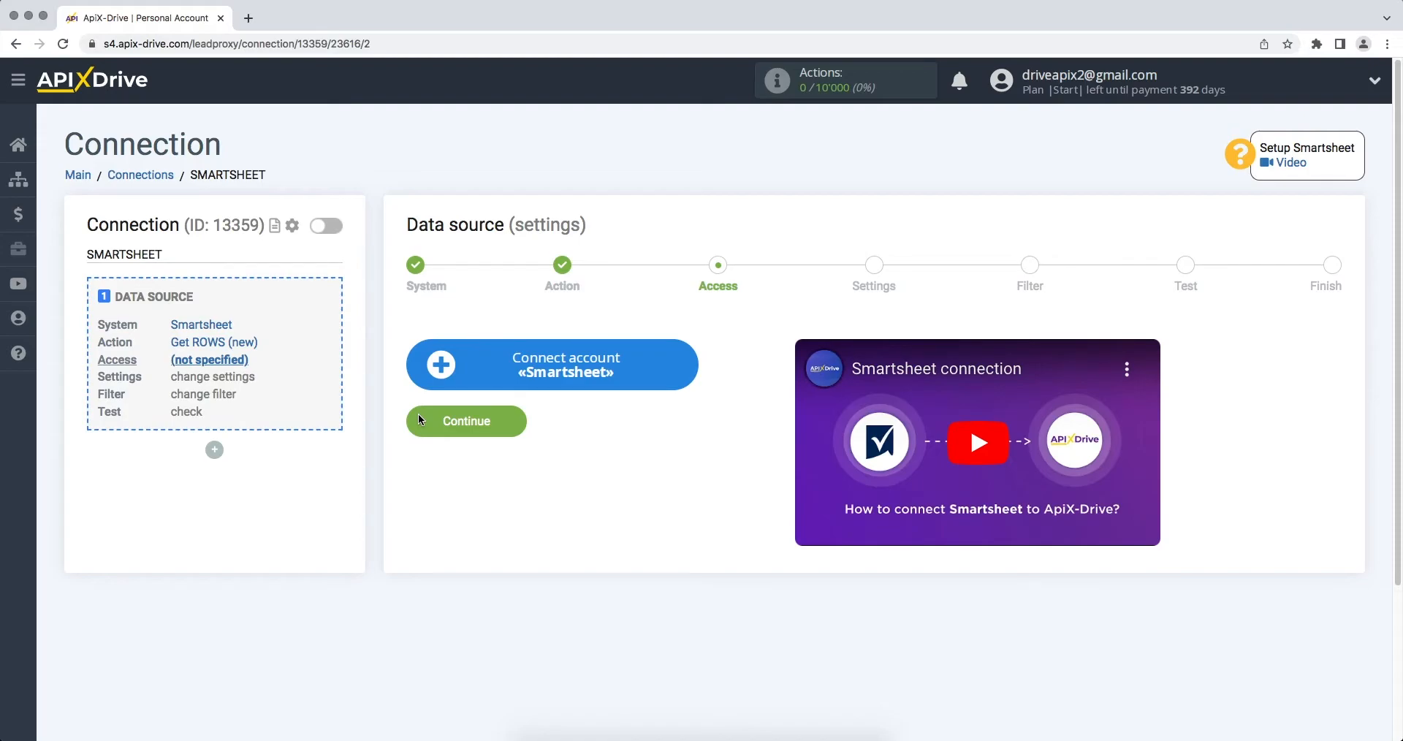
Step: Start connecting the Smartsheet account and sign in with the account's e-mail and password
click(419, 369)
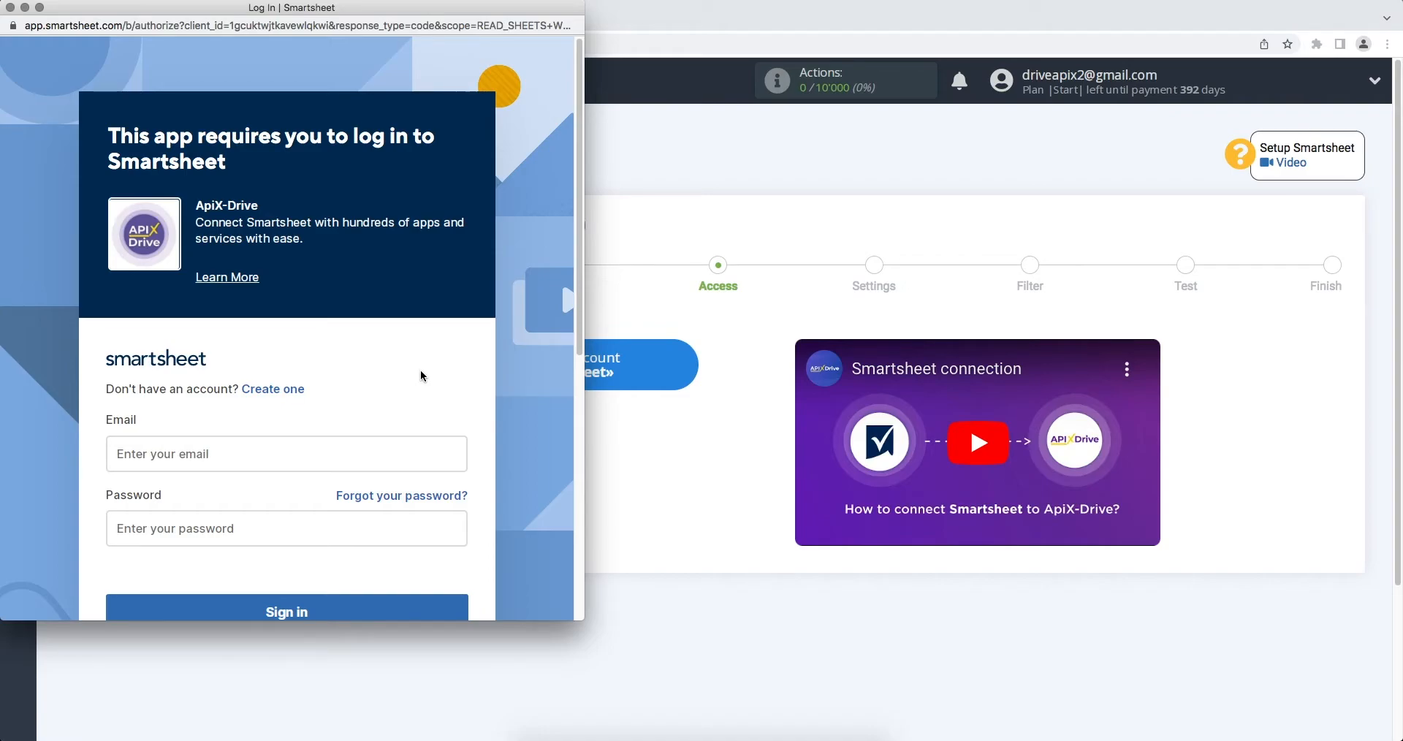
click(358, 455)
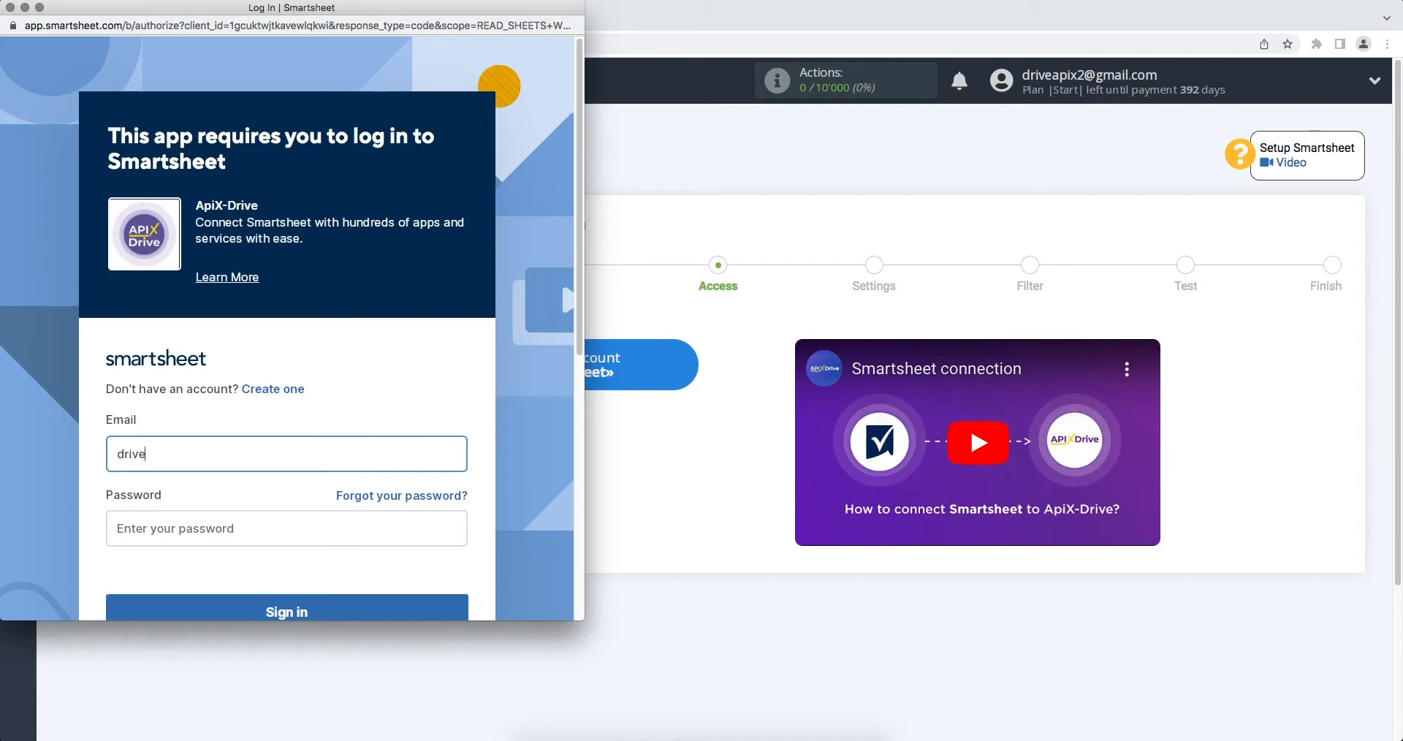
click(354, 529)
text(••••••••••)
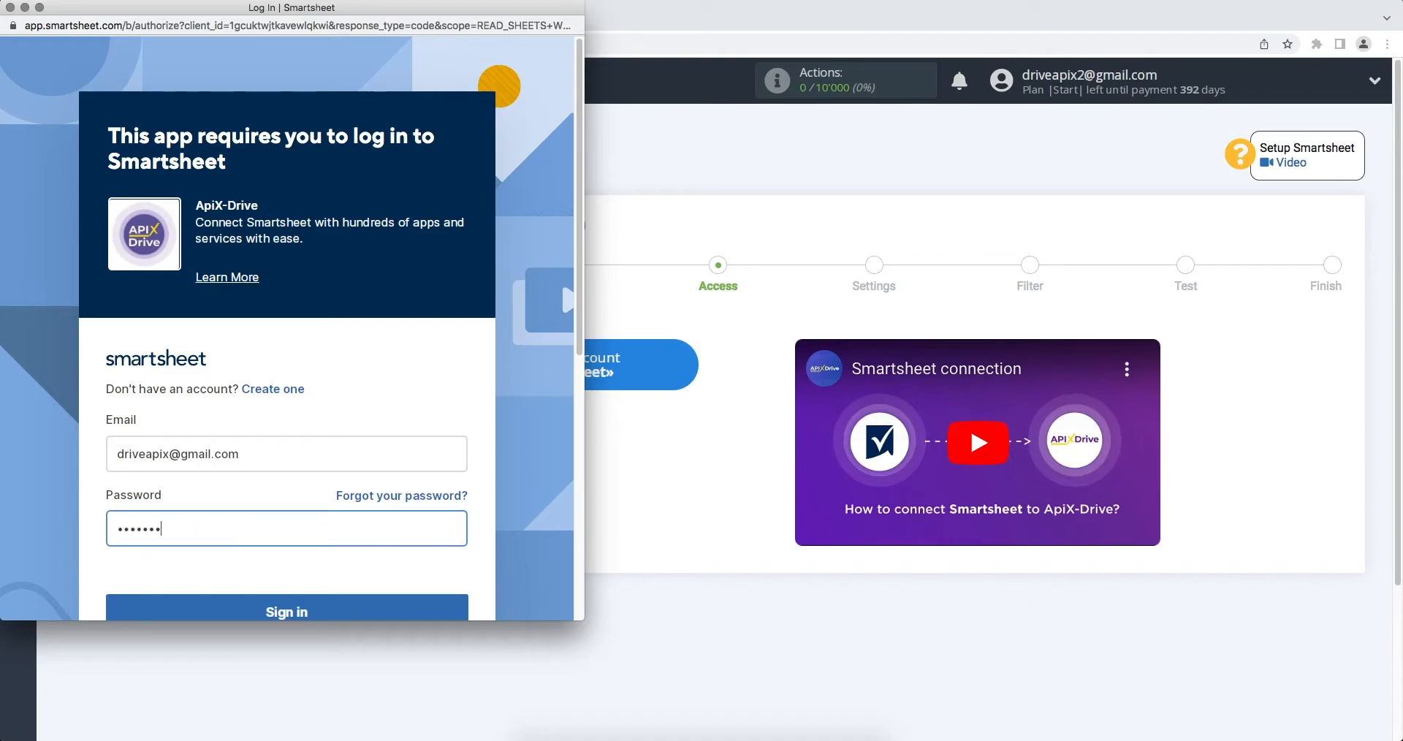
scroll(348, 548, down, 1)
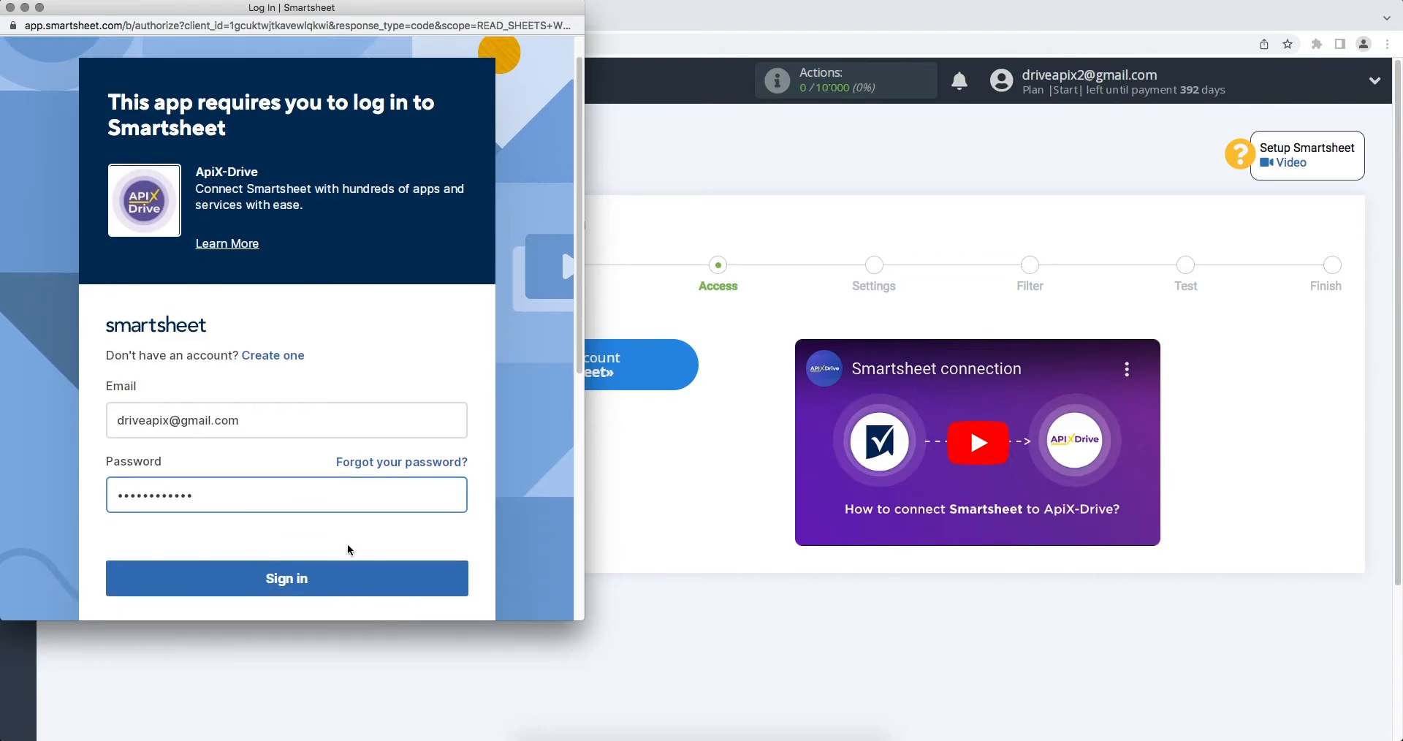
click(348, 586)
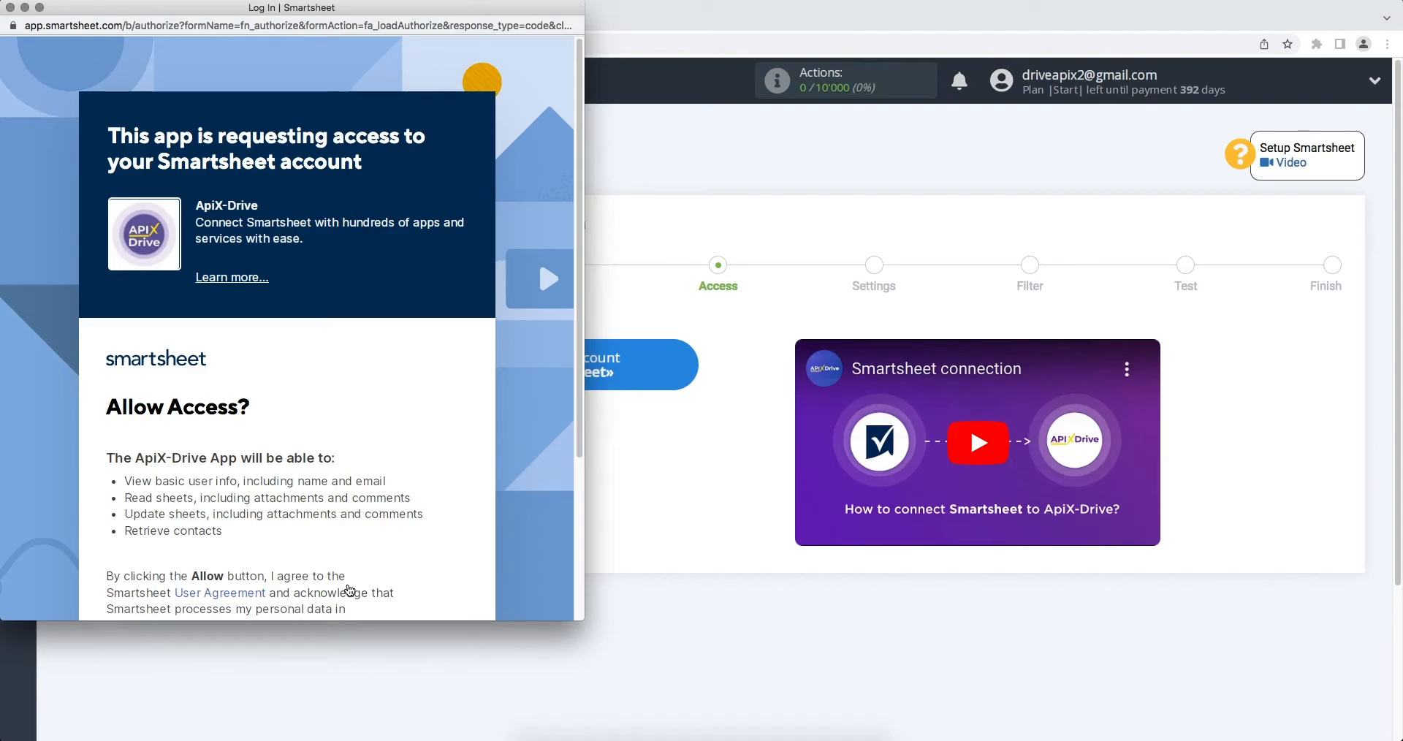
Step: Allow ApiX-Drive to access the Smartsheet account and continue with the connected login for the data source
scroll(348, 590, down, 2)
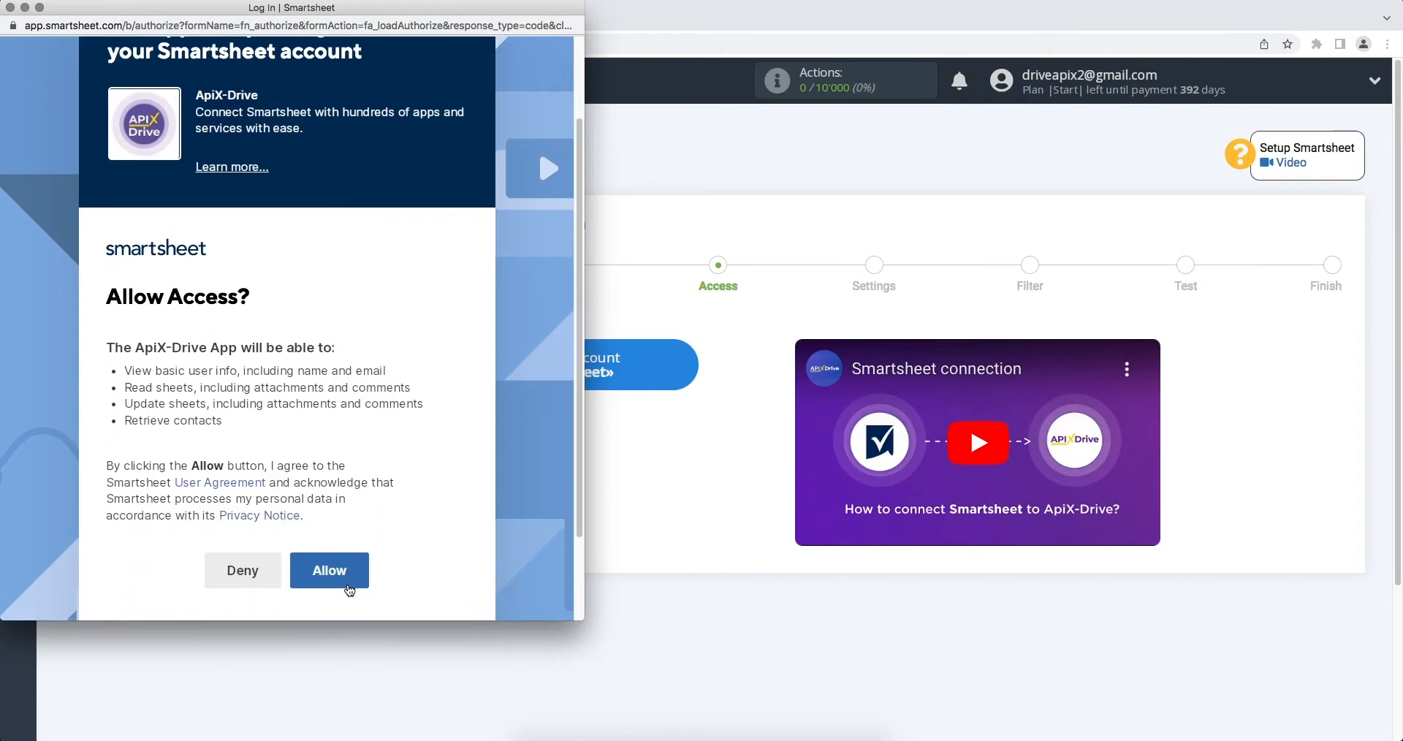
click(316, 568)
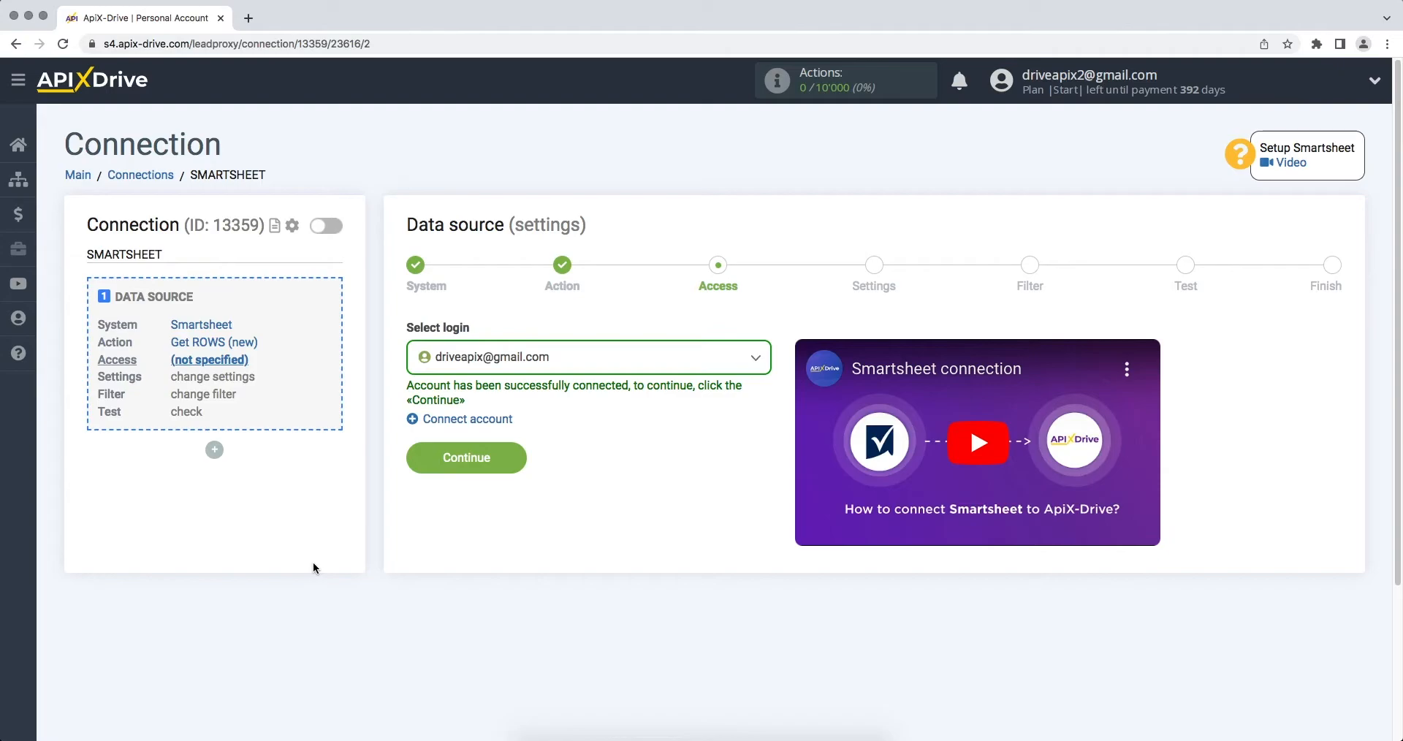
click(468, 358)
click(476, 471)
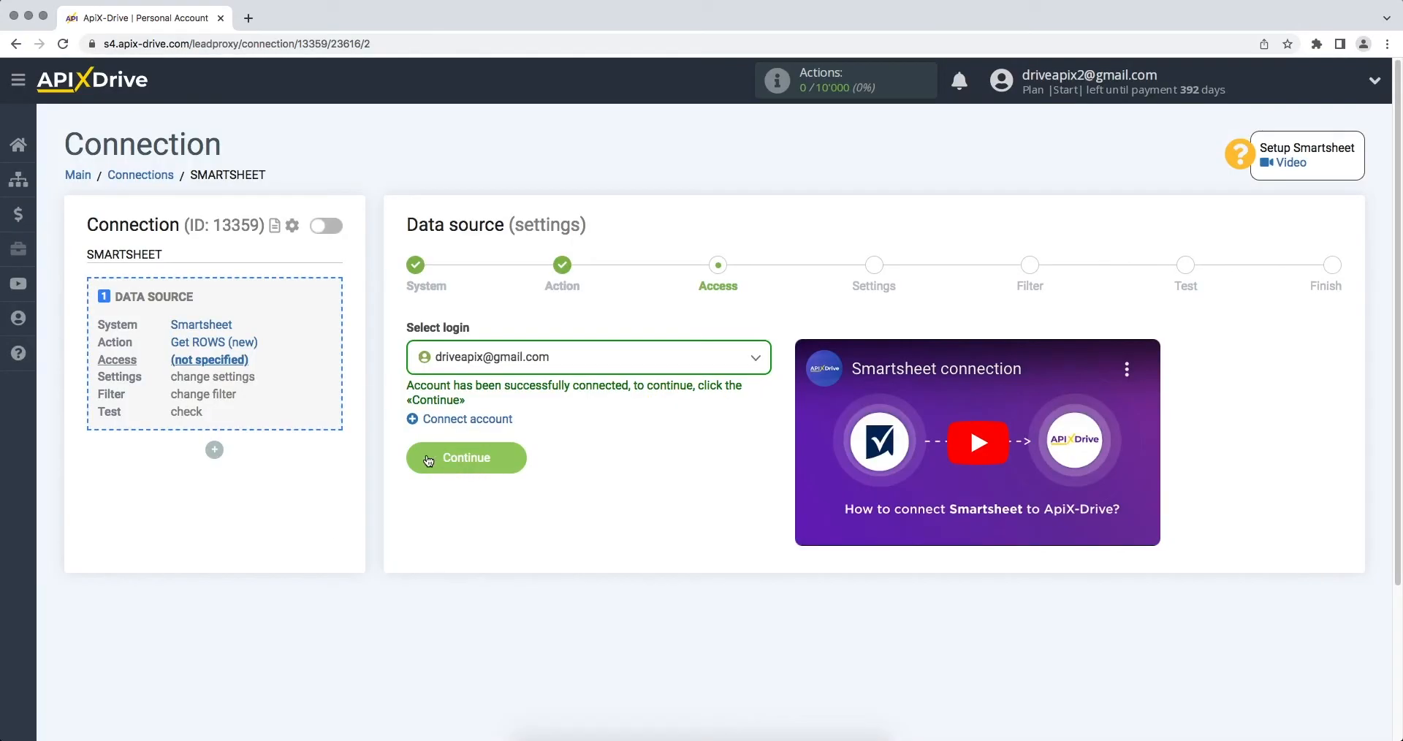
click(427, 453)
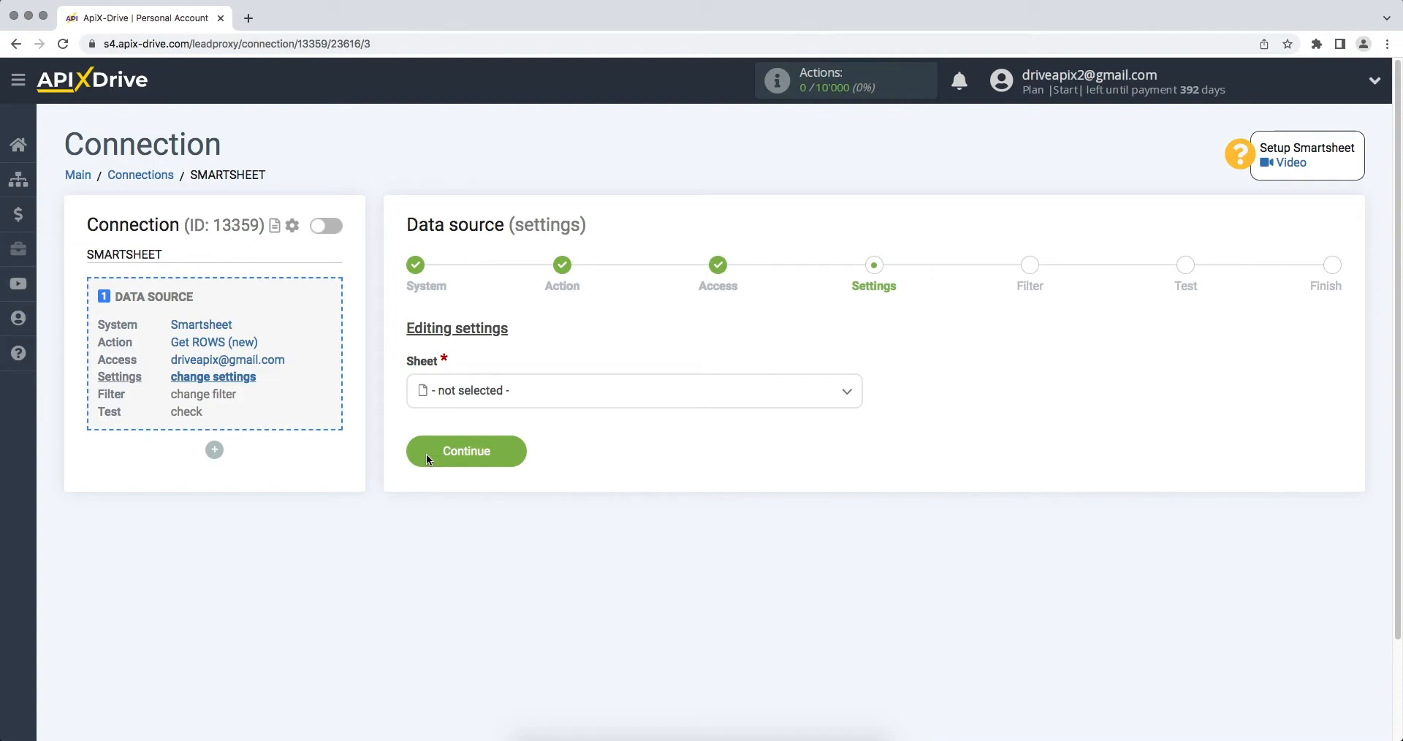
Step: Set the source sheet to ApiX-Drive and complete the data source setup without a filtering condition, accepting the test data
click(470, 391)
click(466, 482)
click(414, 457)
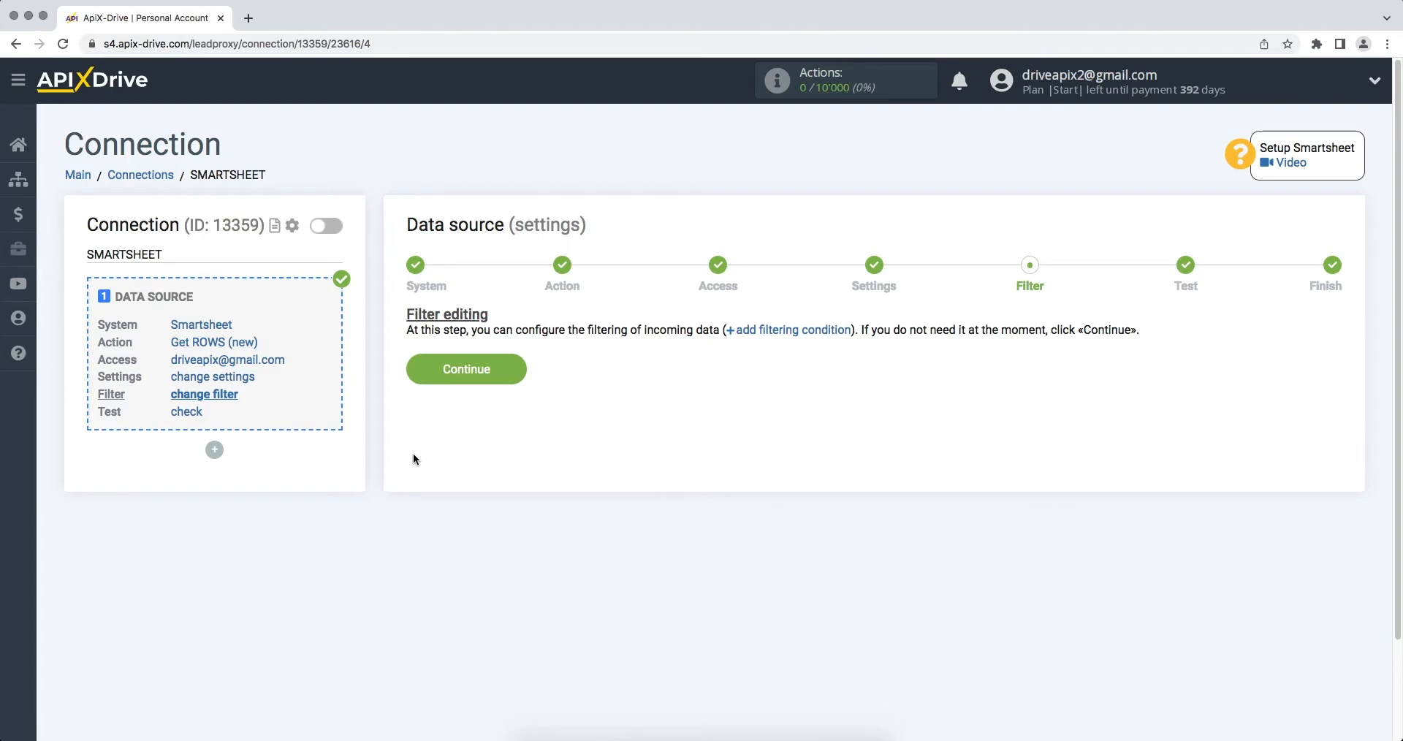
click(418, 375)
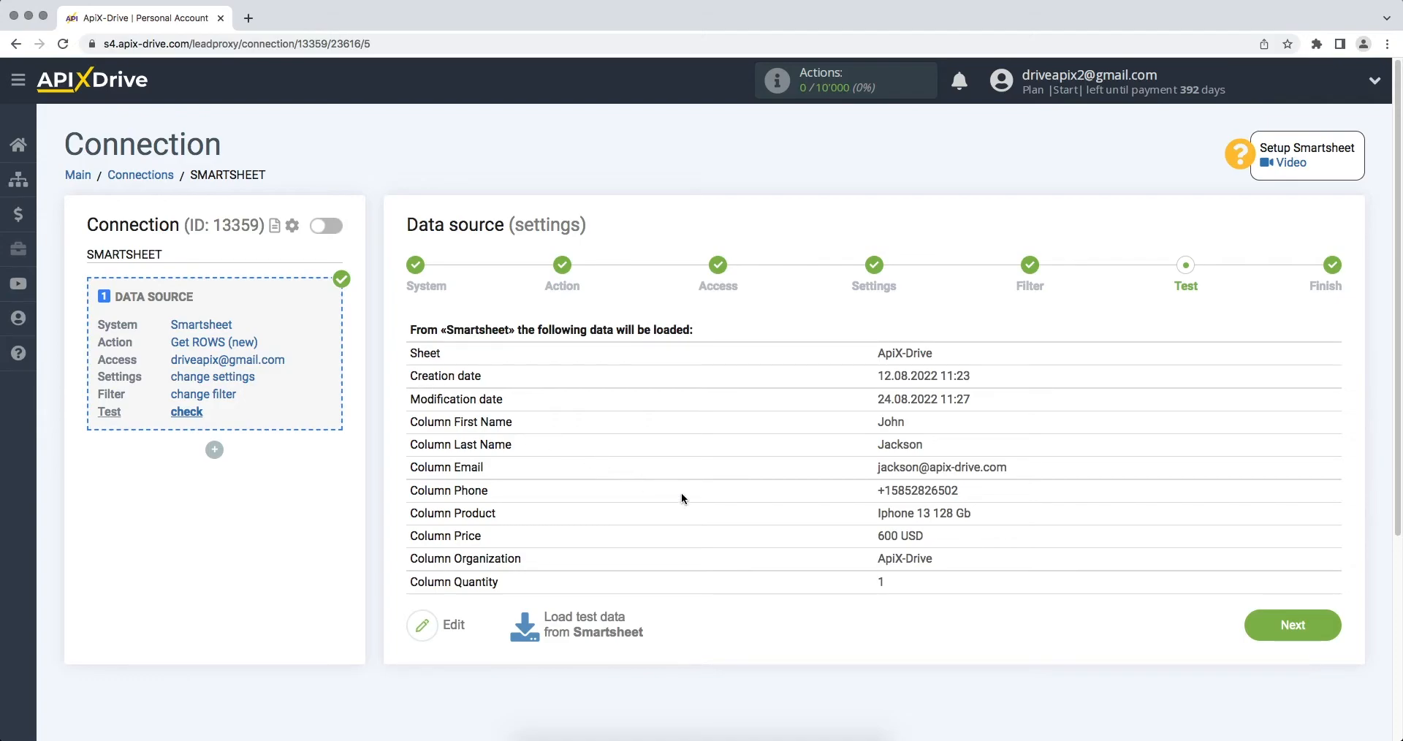
click(1250, 628)
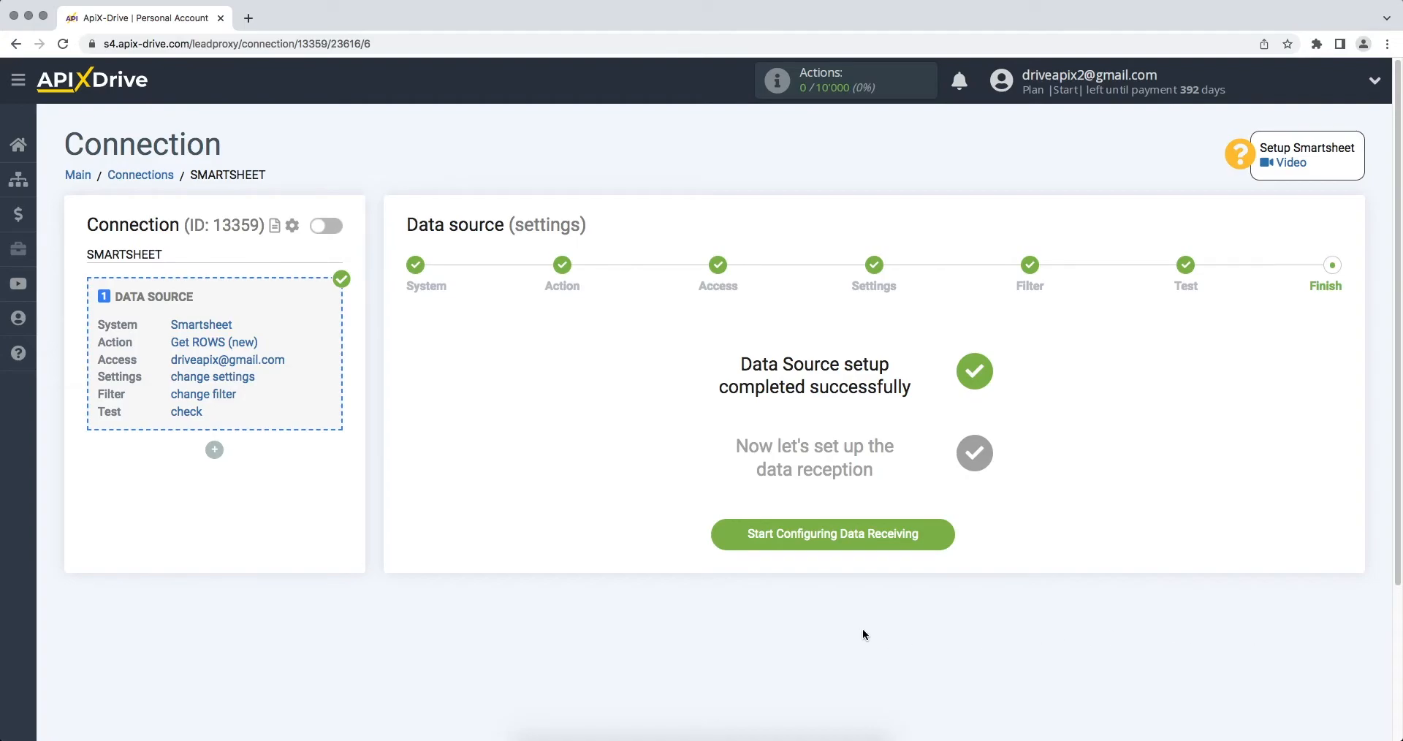
Step: Start configuring data receiving with Zoho CRM as the destination system
click(719, 543)
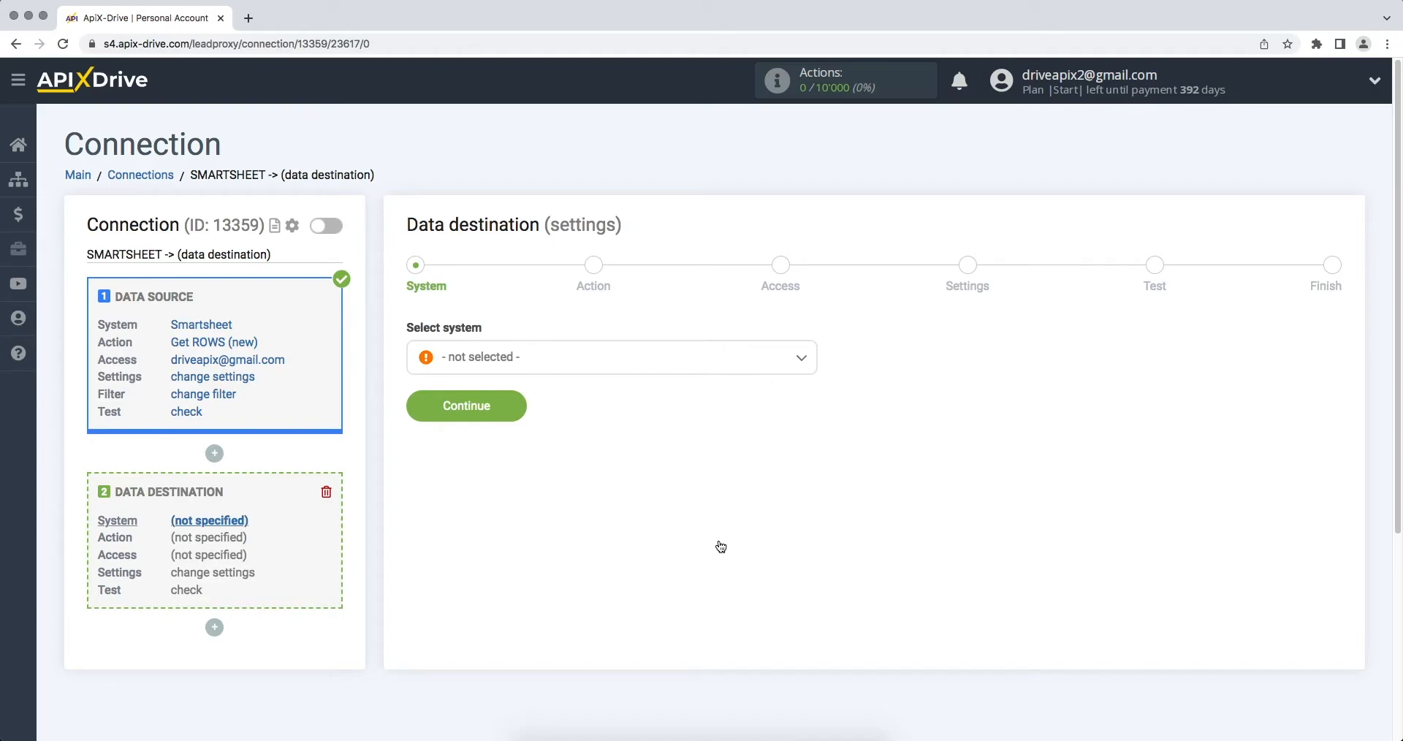
click(677, 374)
drag(813, 380, 809, 611)
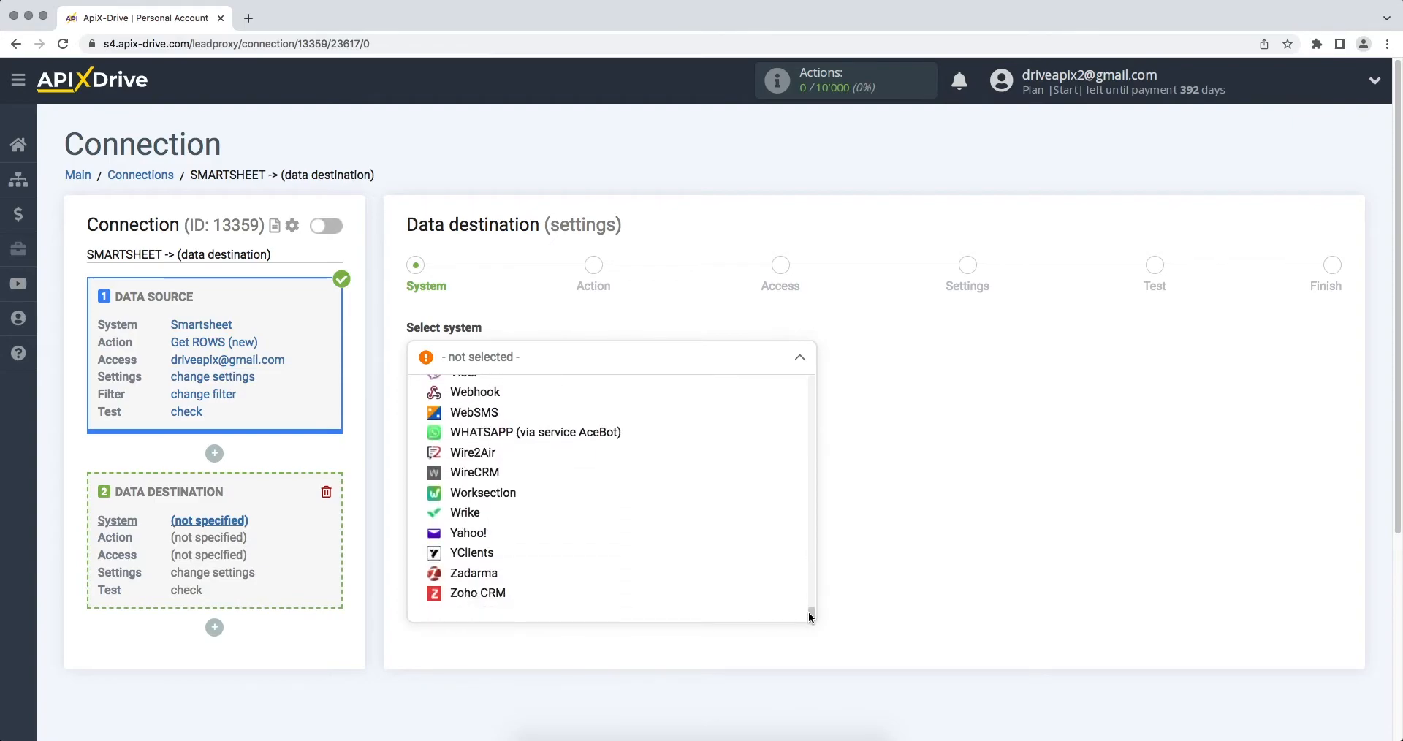
click(493, 603)
click(412, 408)
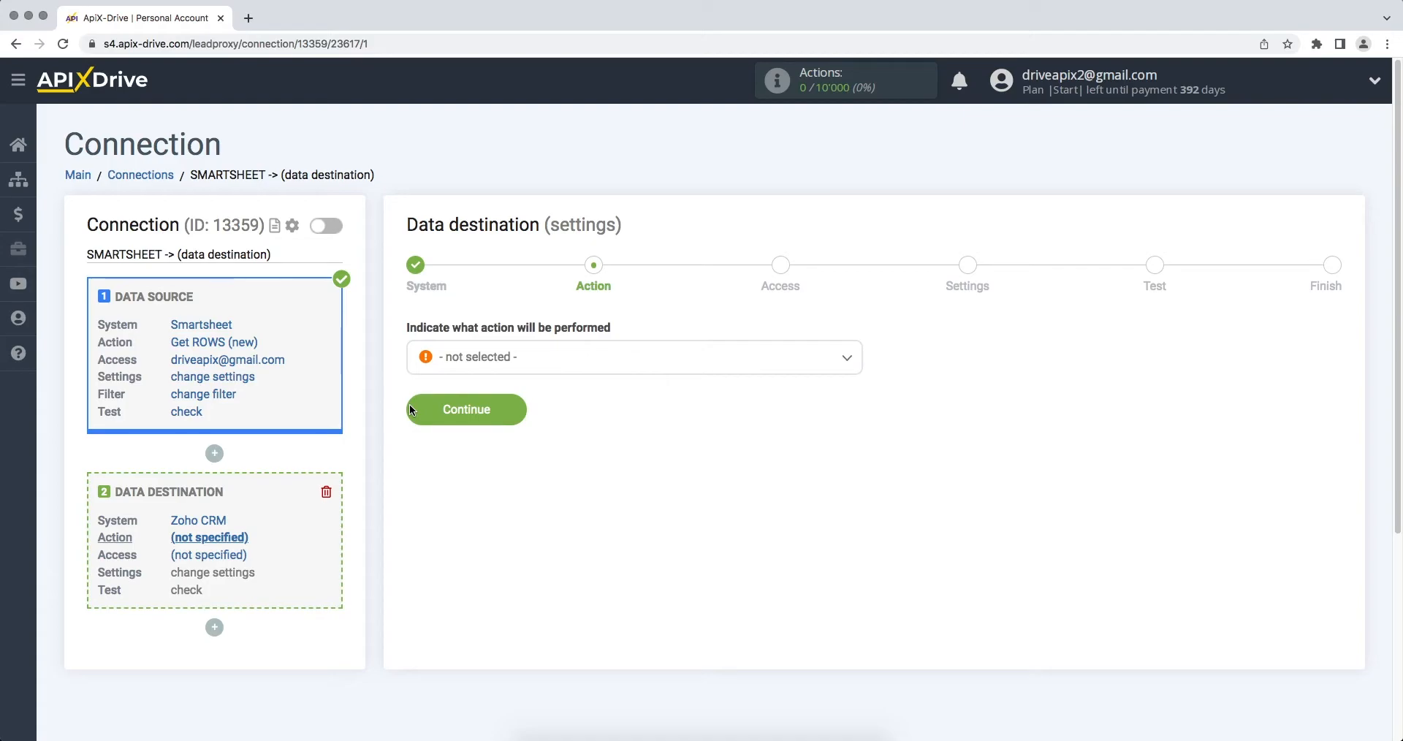
Step: Set the Zoho CRM destination action to Create DEAL and continue to account access
click(443, 367)
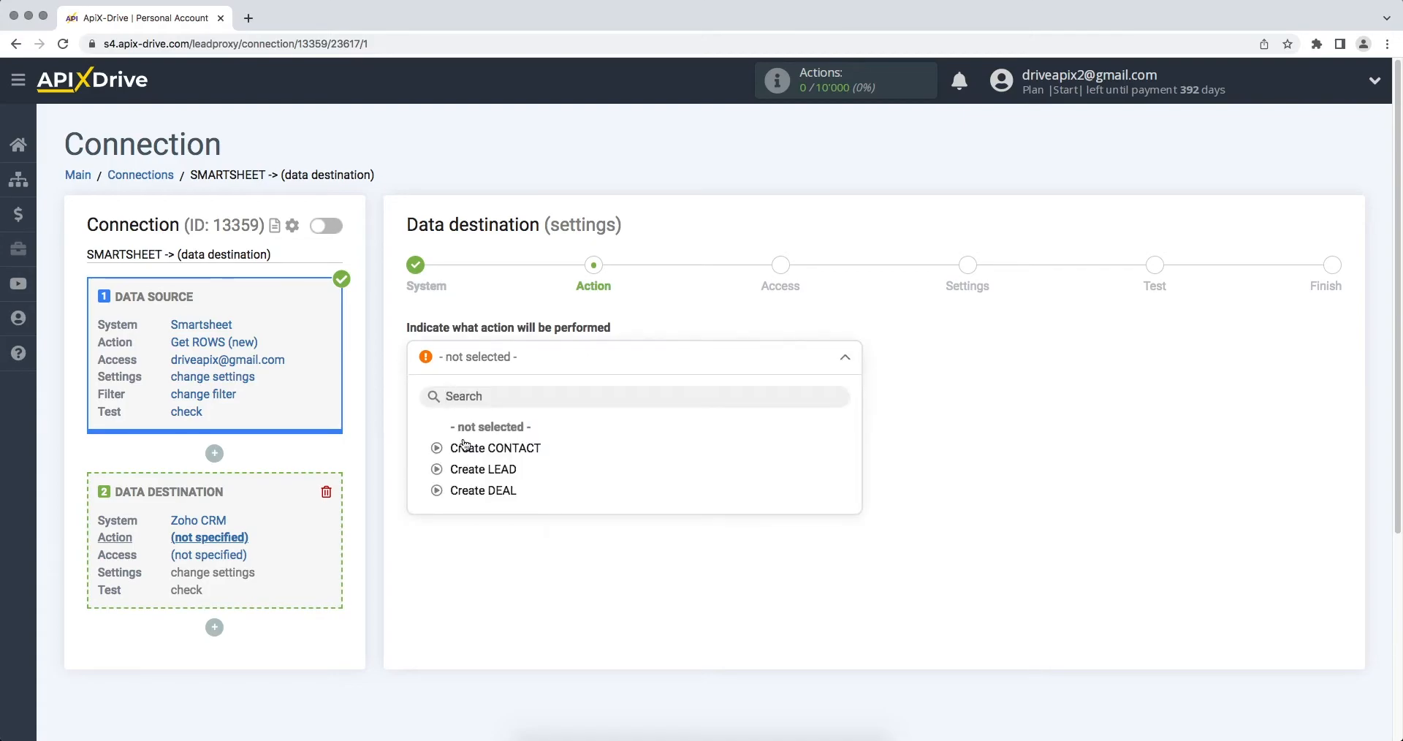
click(480, 491)
click(411, 413)
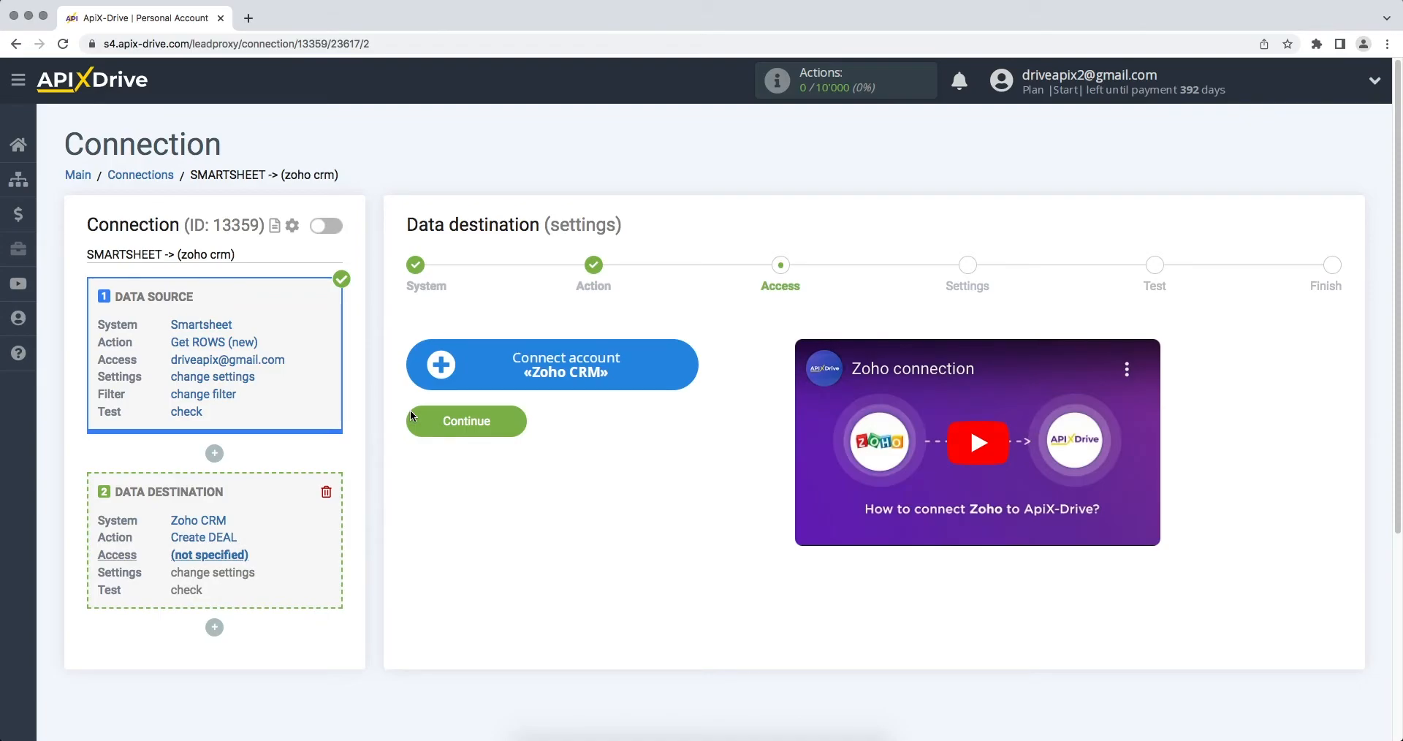
Step: Start connecting the Zoho CRM account and sign in with the account's e-mail and password
click(432, 377)
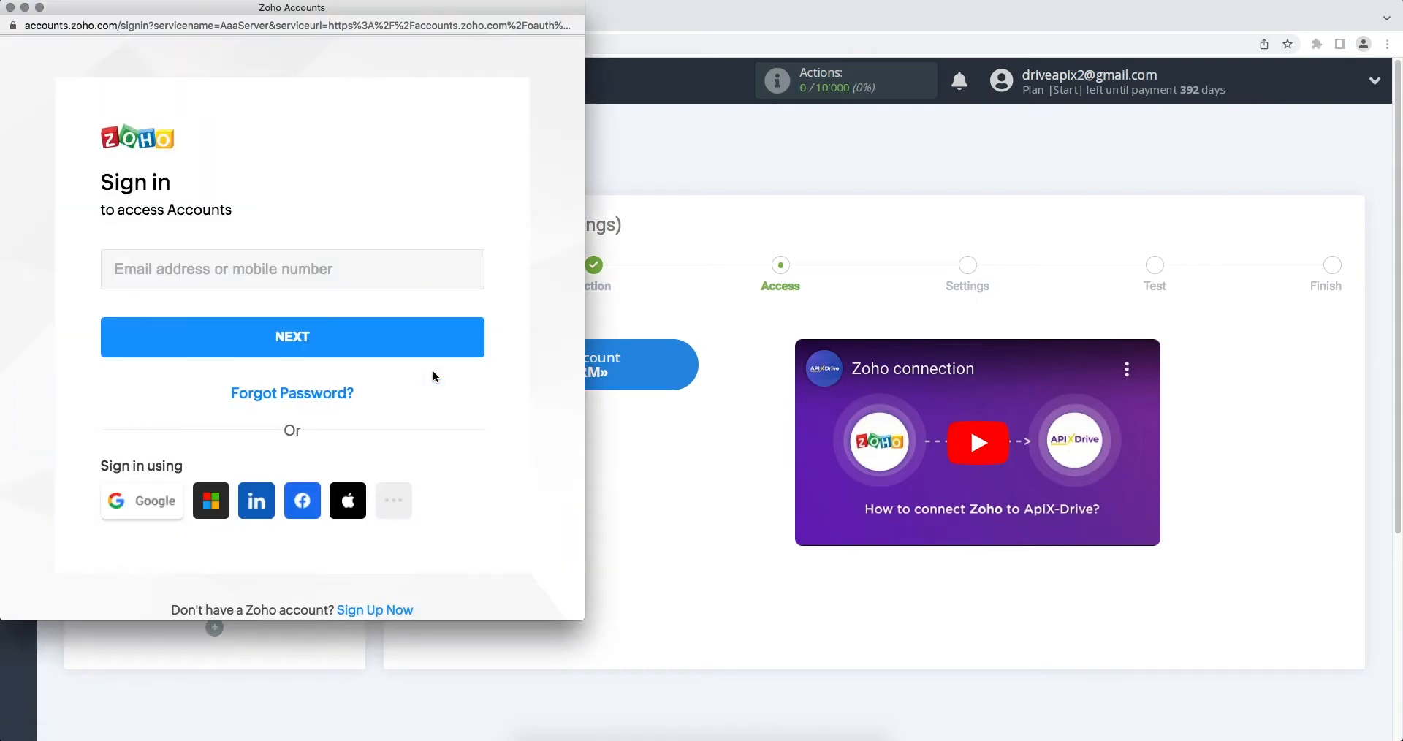
click(375, 269)
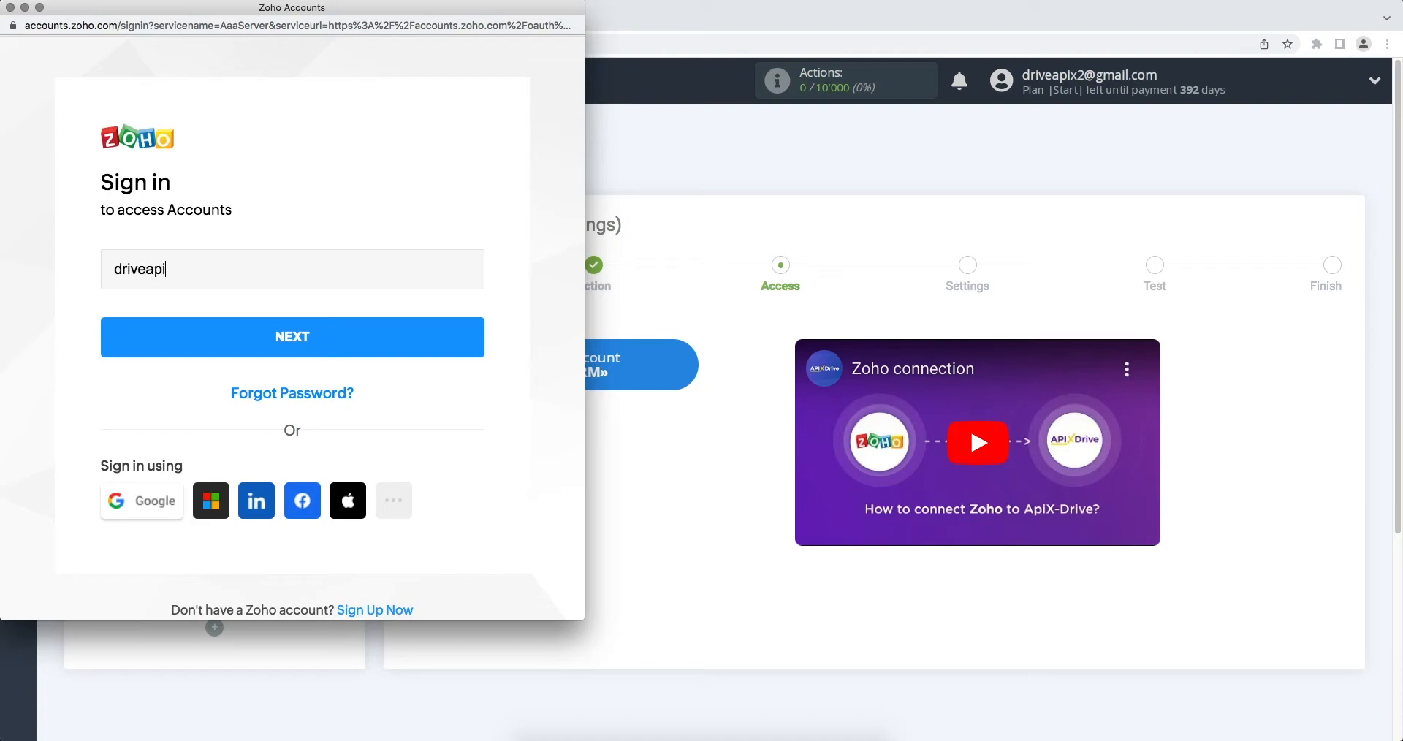
click(370, 337)
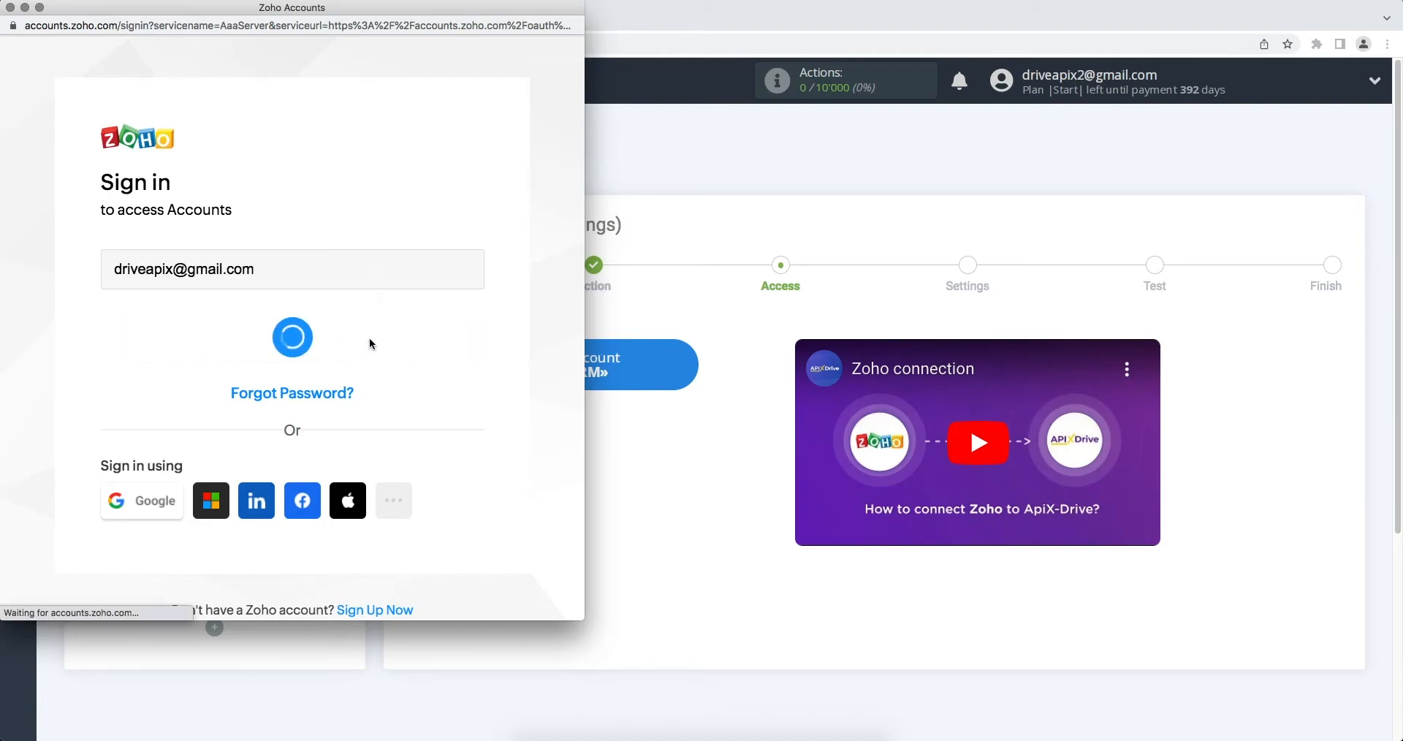
text(••••••••)
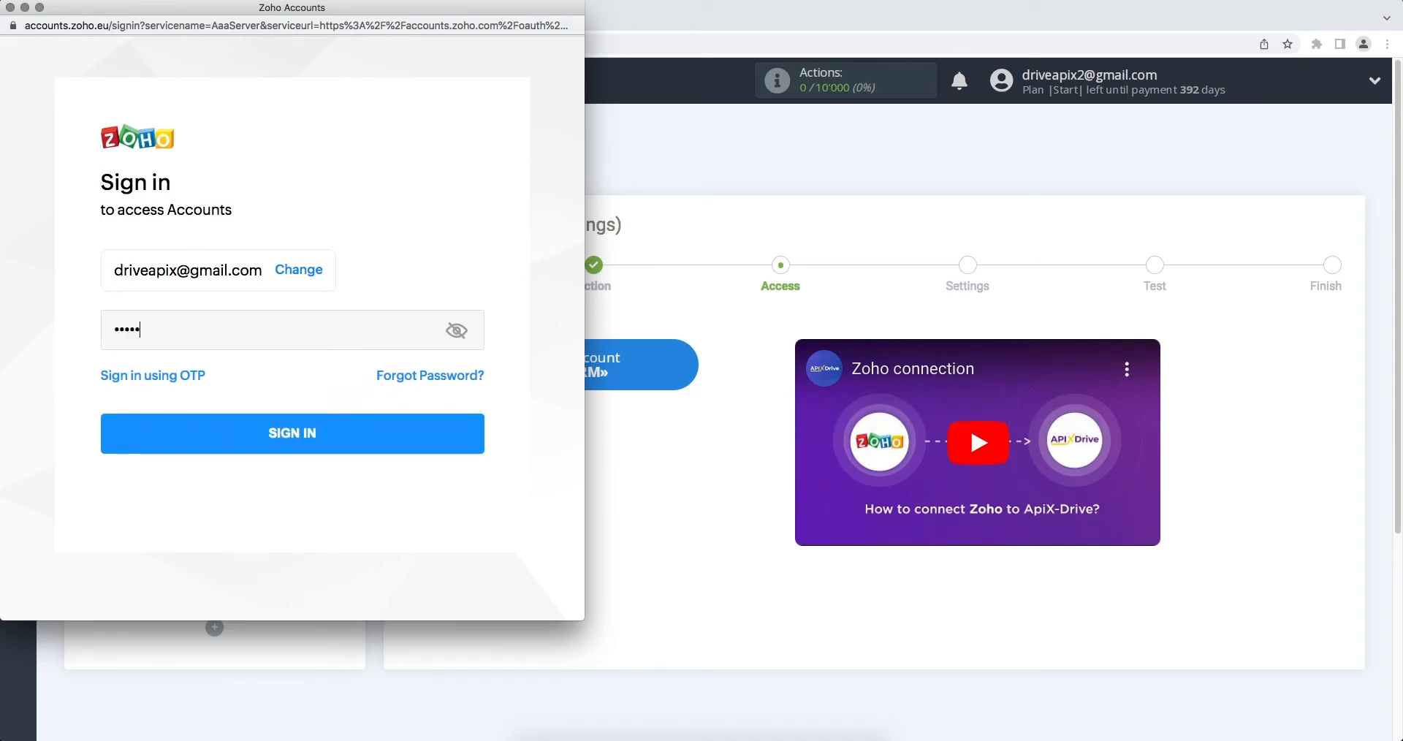
click(369, 432)
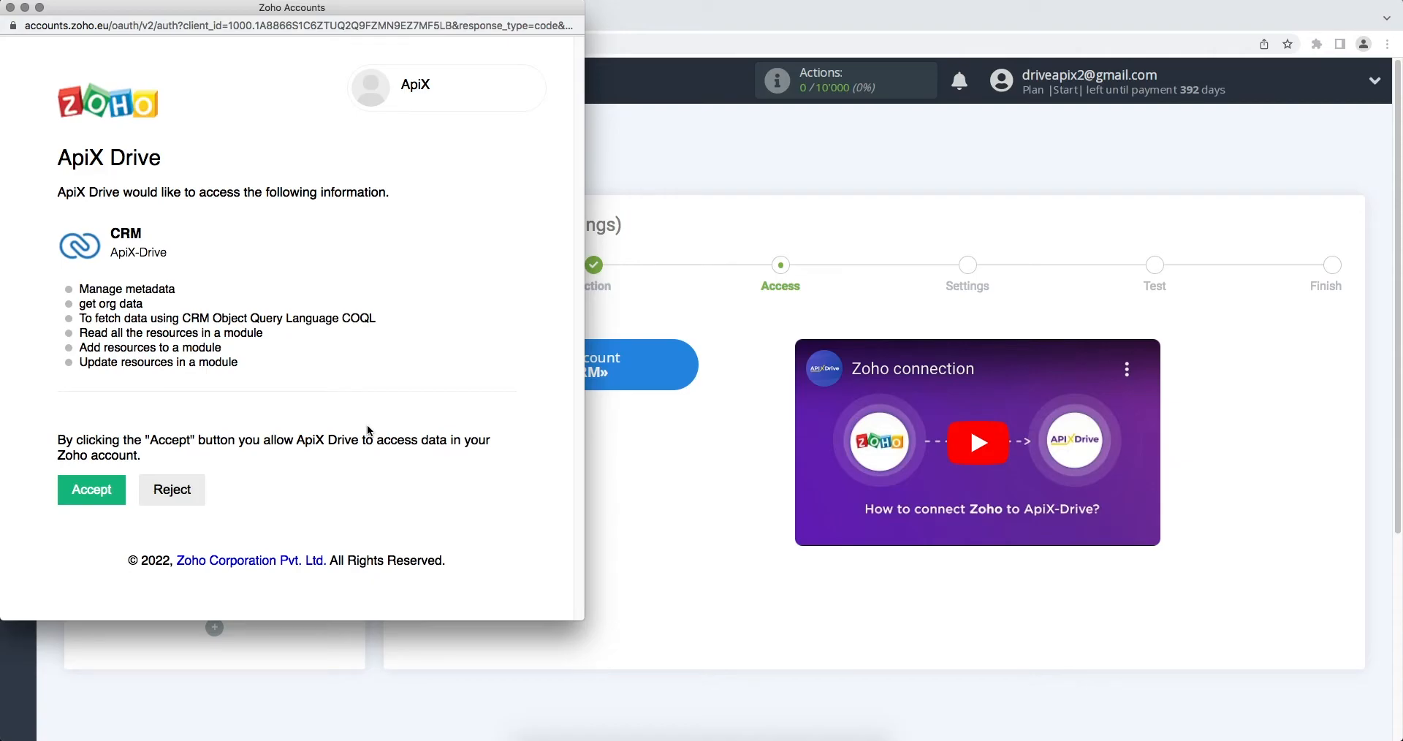
Step: Accept ApiX Drive's access to the Zoho account and continue with the ApiX-Drive login for the destination
click(95, 489)
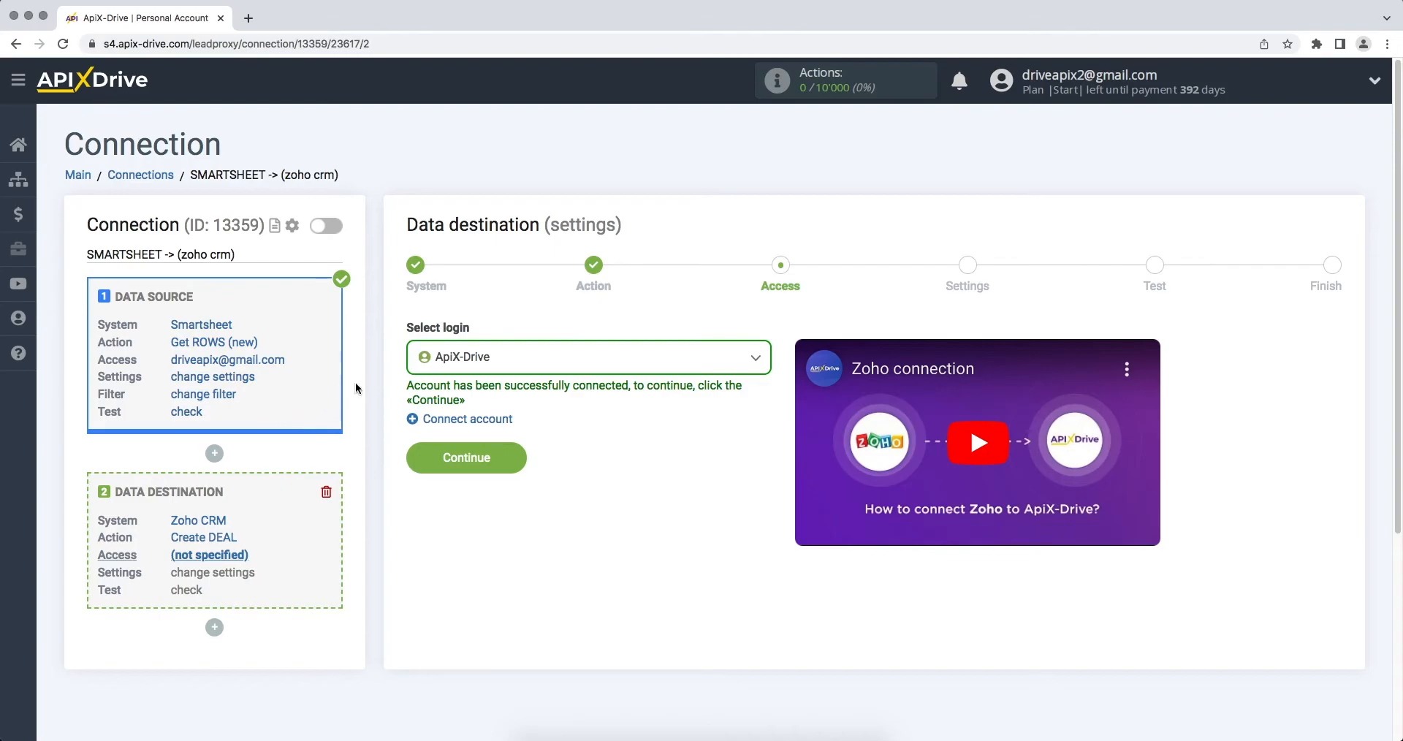
click(437, 365)
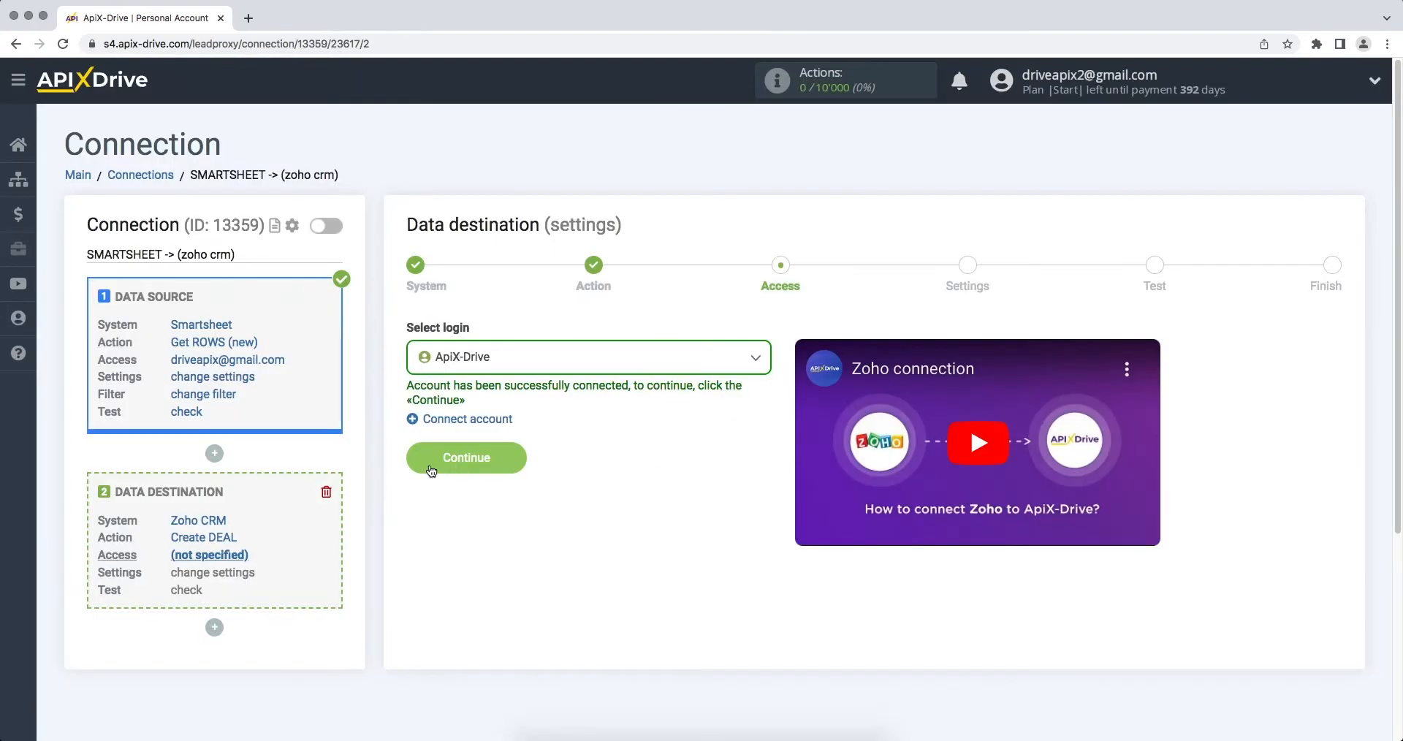
click(414, 459)
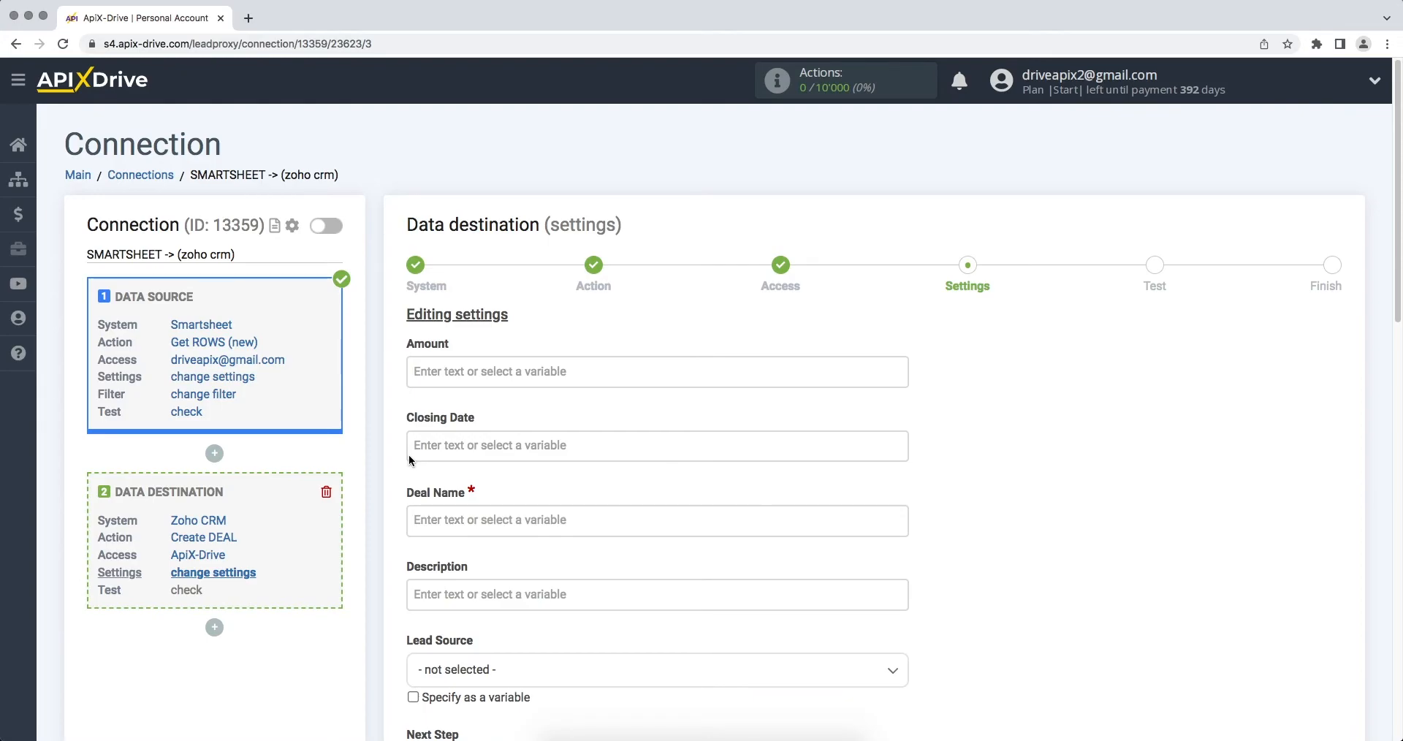
Step: Set the required Deal Name to "New row from Smartsheet" followed by the Smartsheet Column First Name variable
click(437, 512)
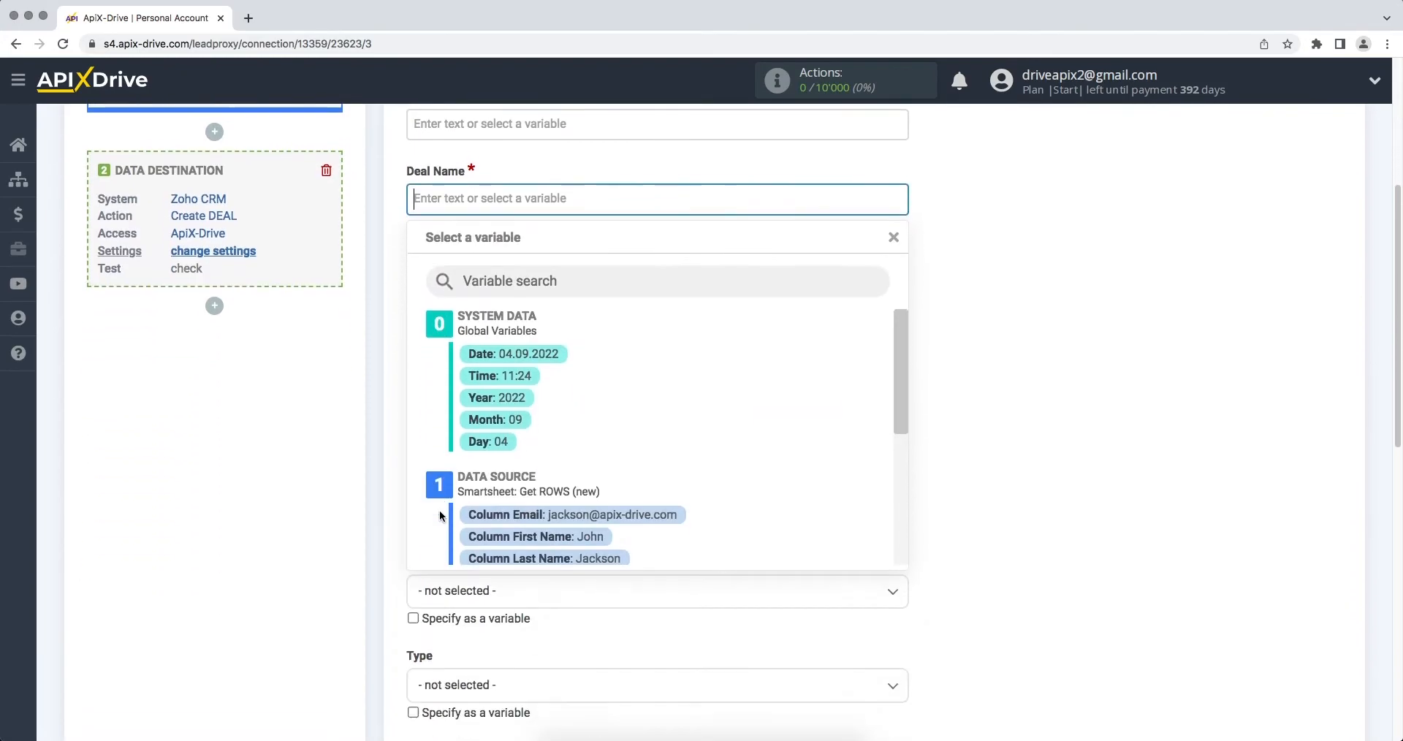
click(494, 531)
click(415, 191)
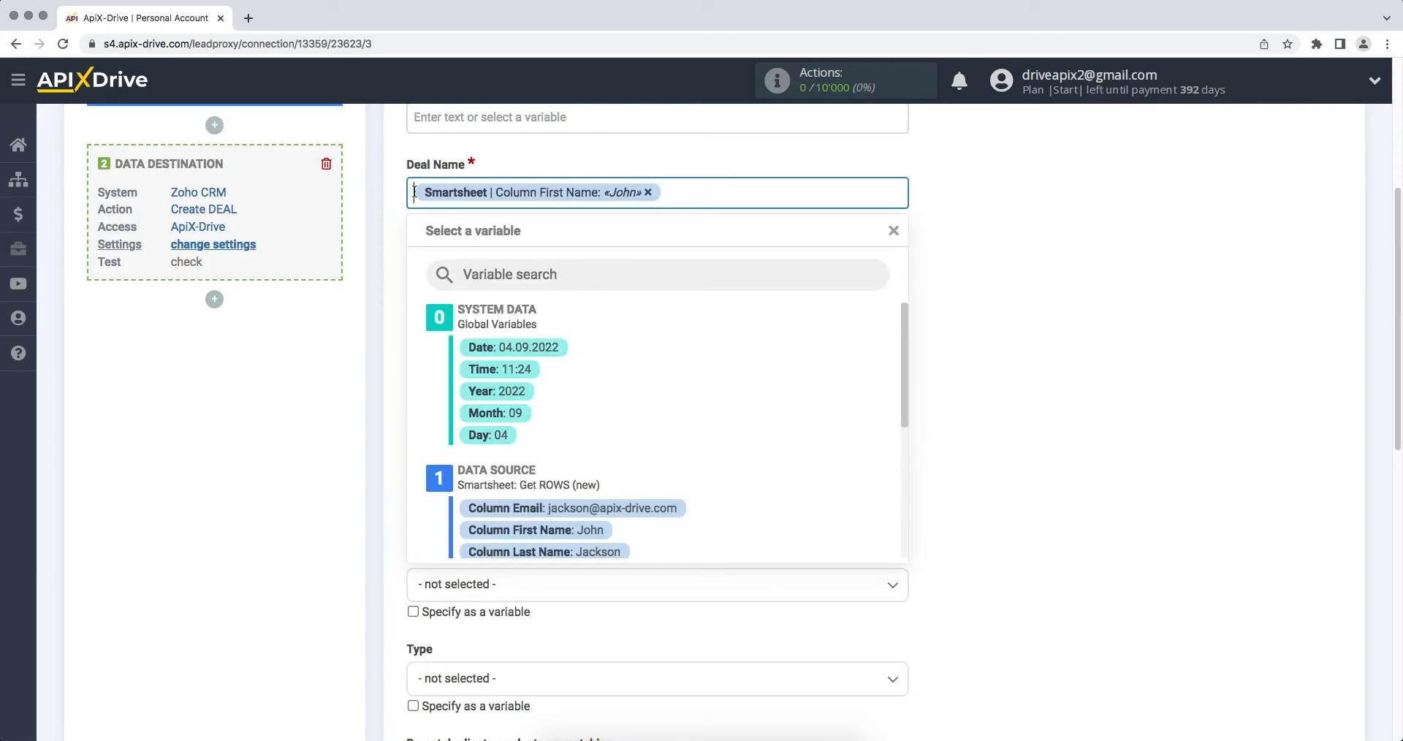
text(New ro)
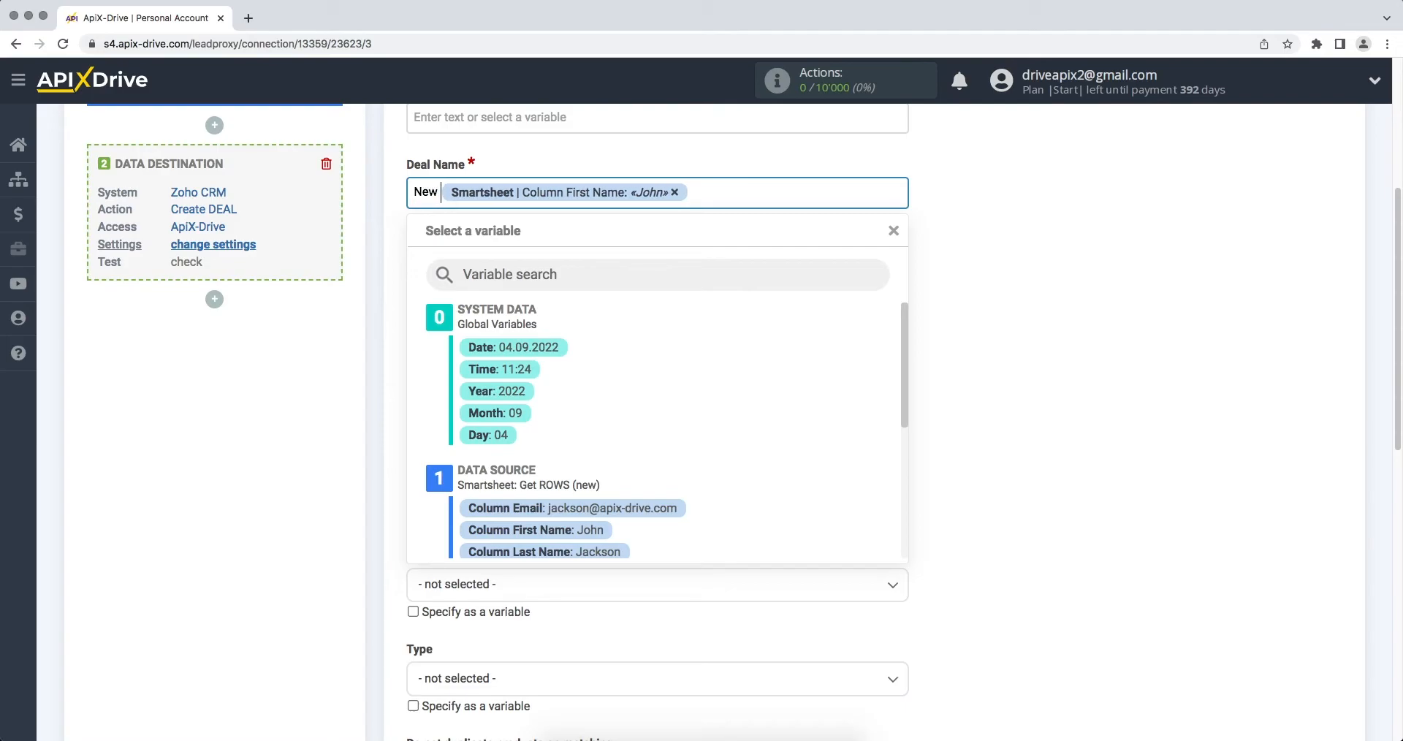
text(w from Sma)
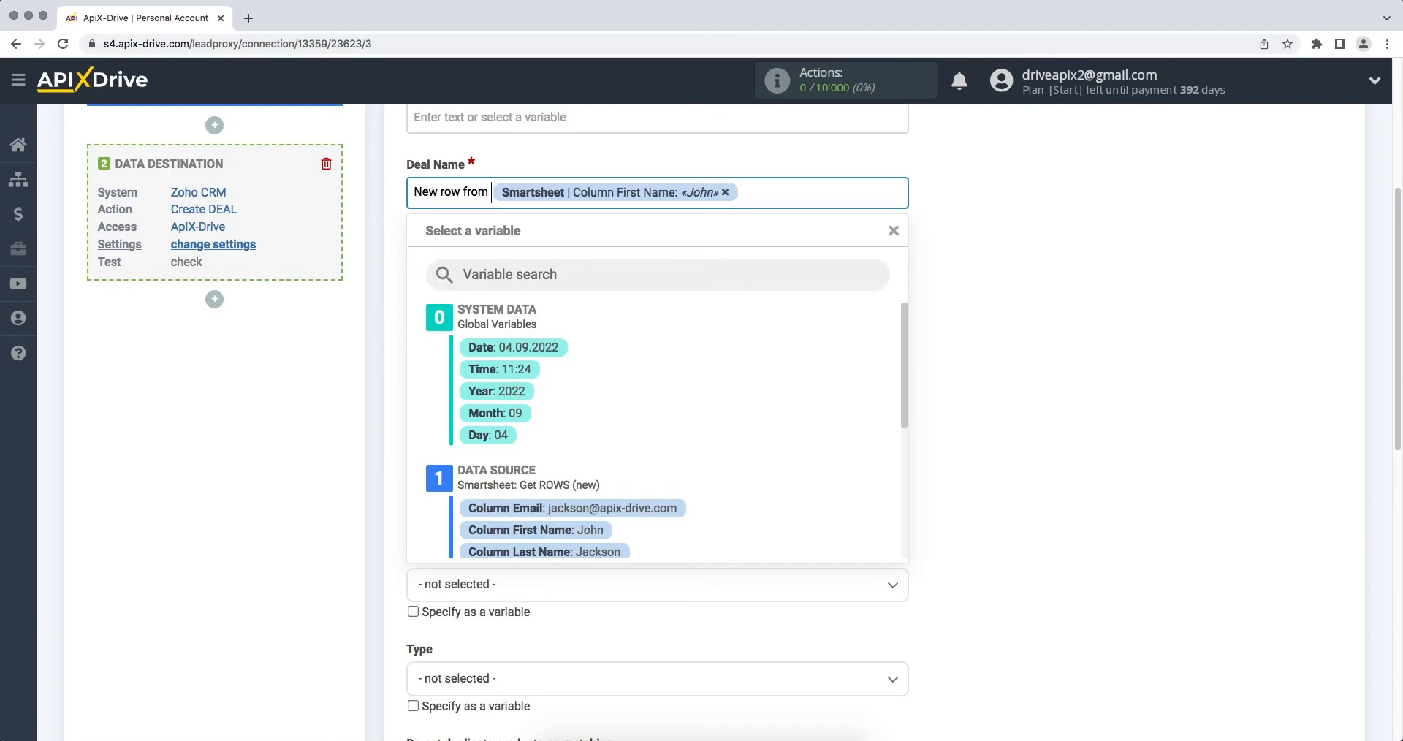
text(rtsheet)
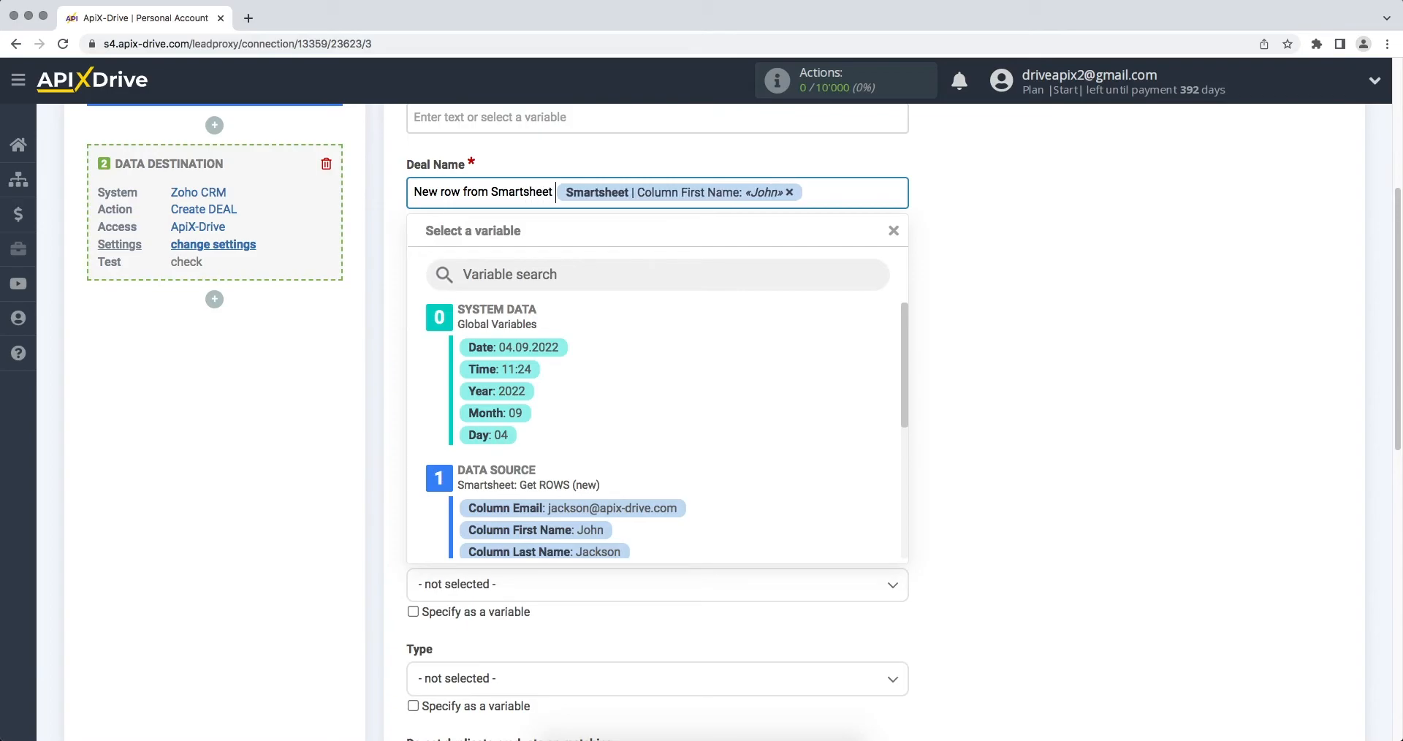
click(964, 388)
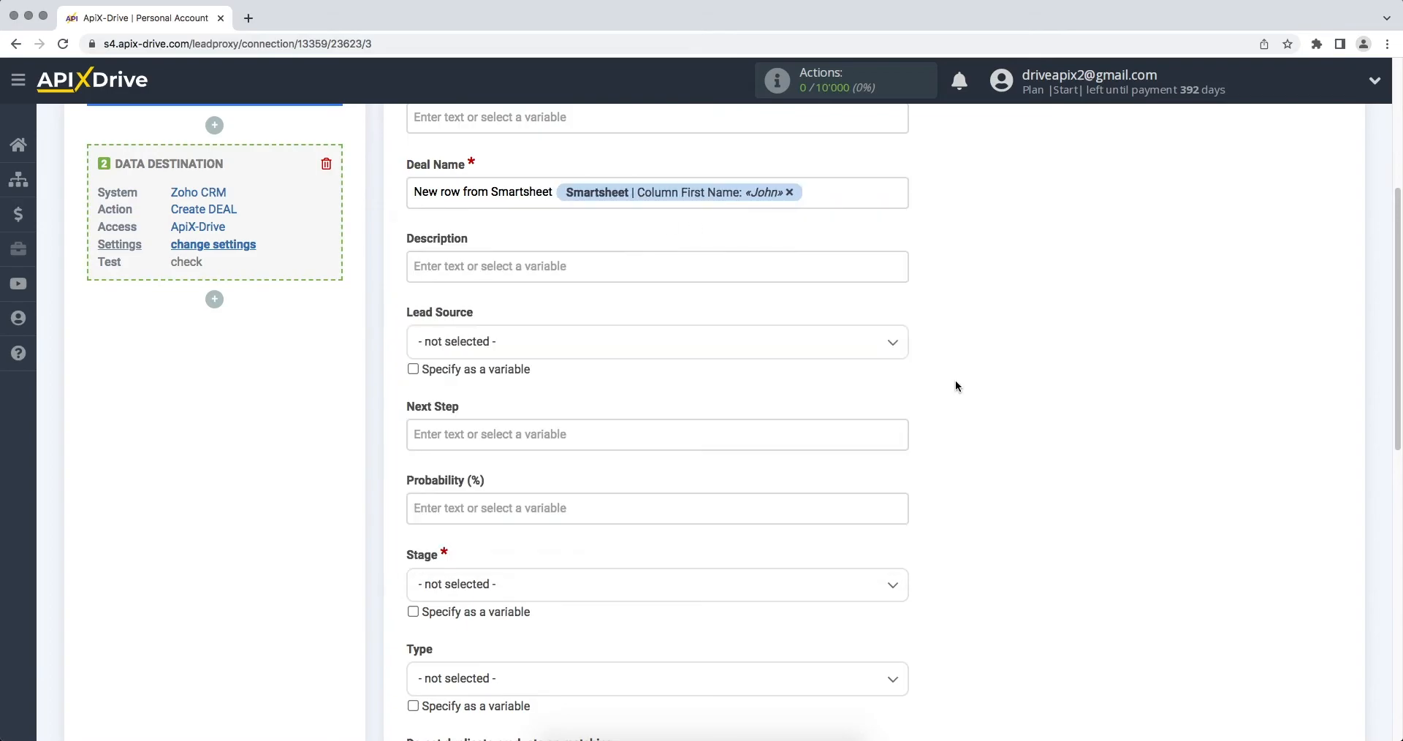
Step: Start the deal Description with "Name" followed by the Smartsheet Column First Name and Column Last Name variables
click(759, 269)
text(Name)
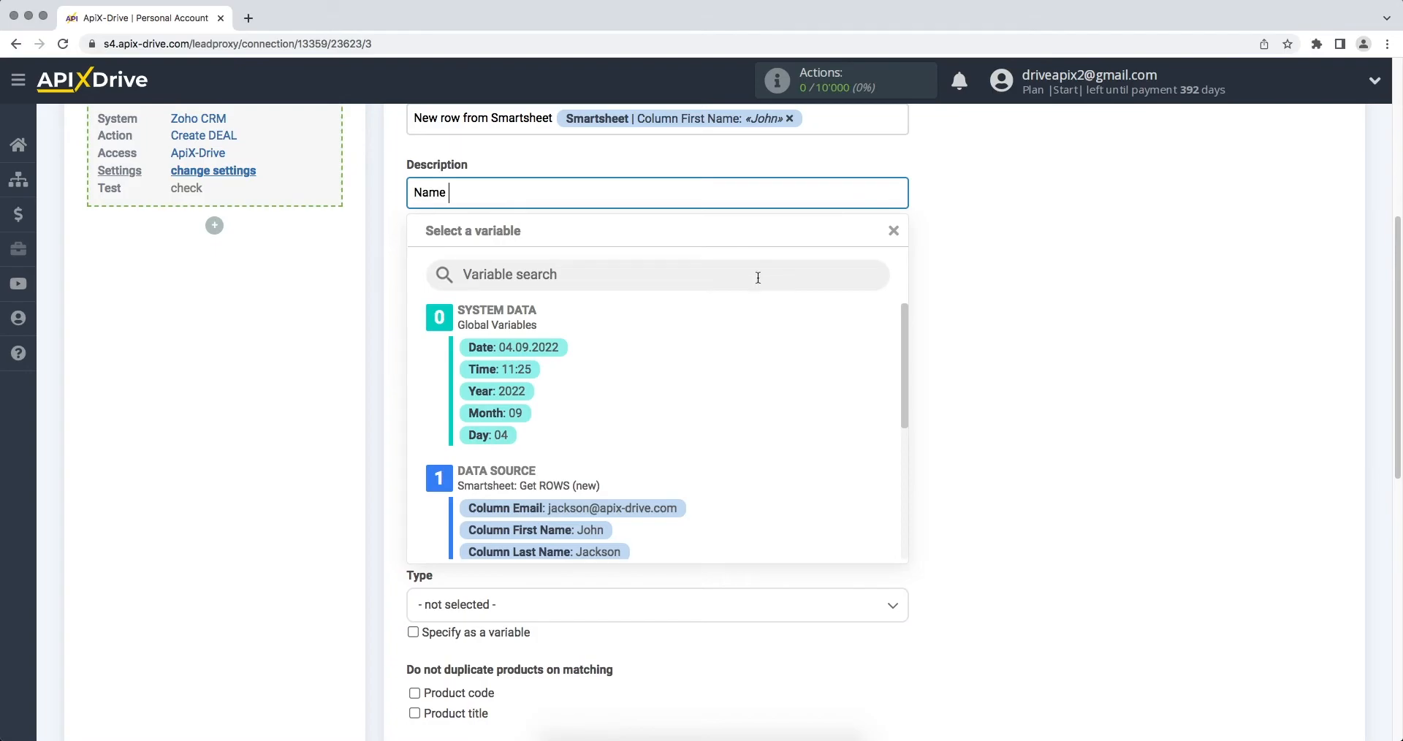
click(585, 530)
click(729, 204)
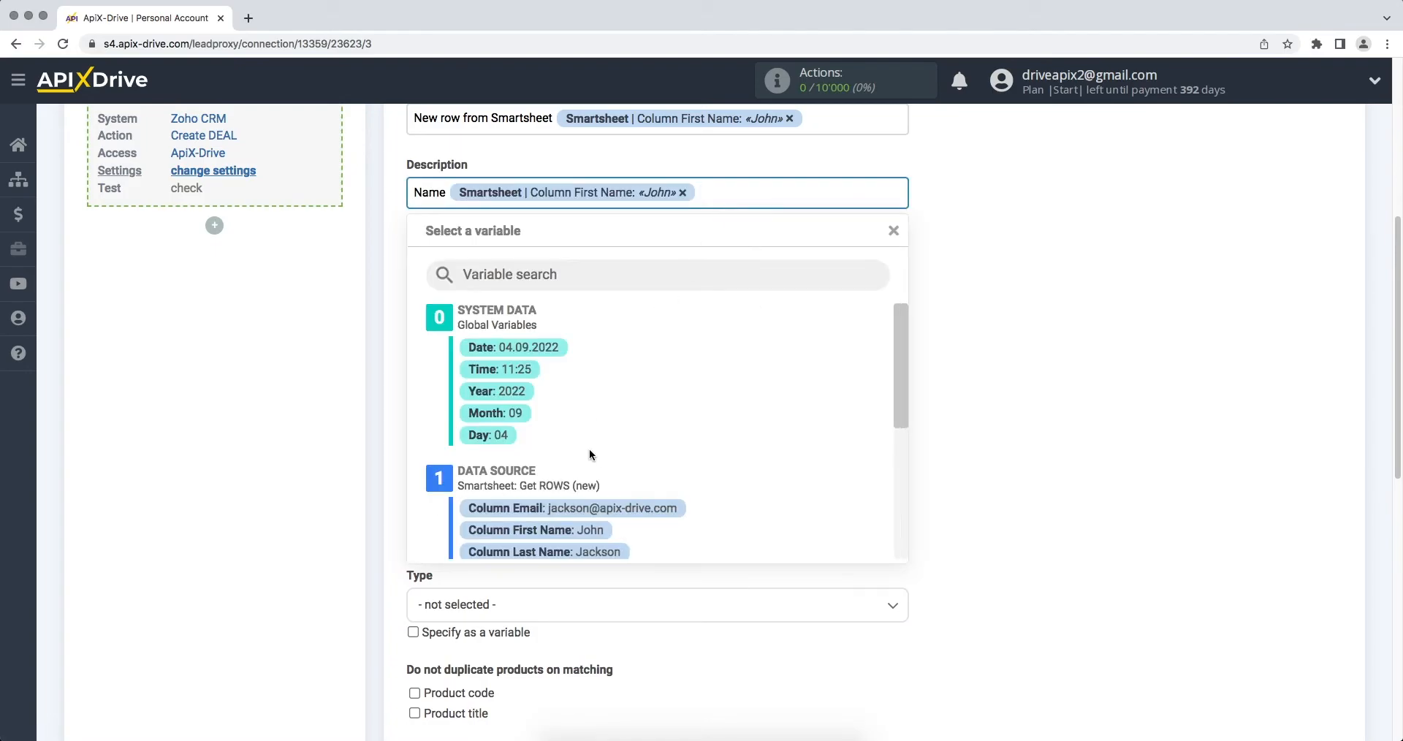
click(569, 549)
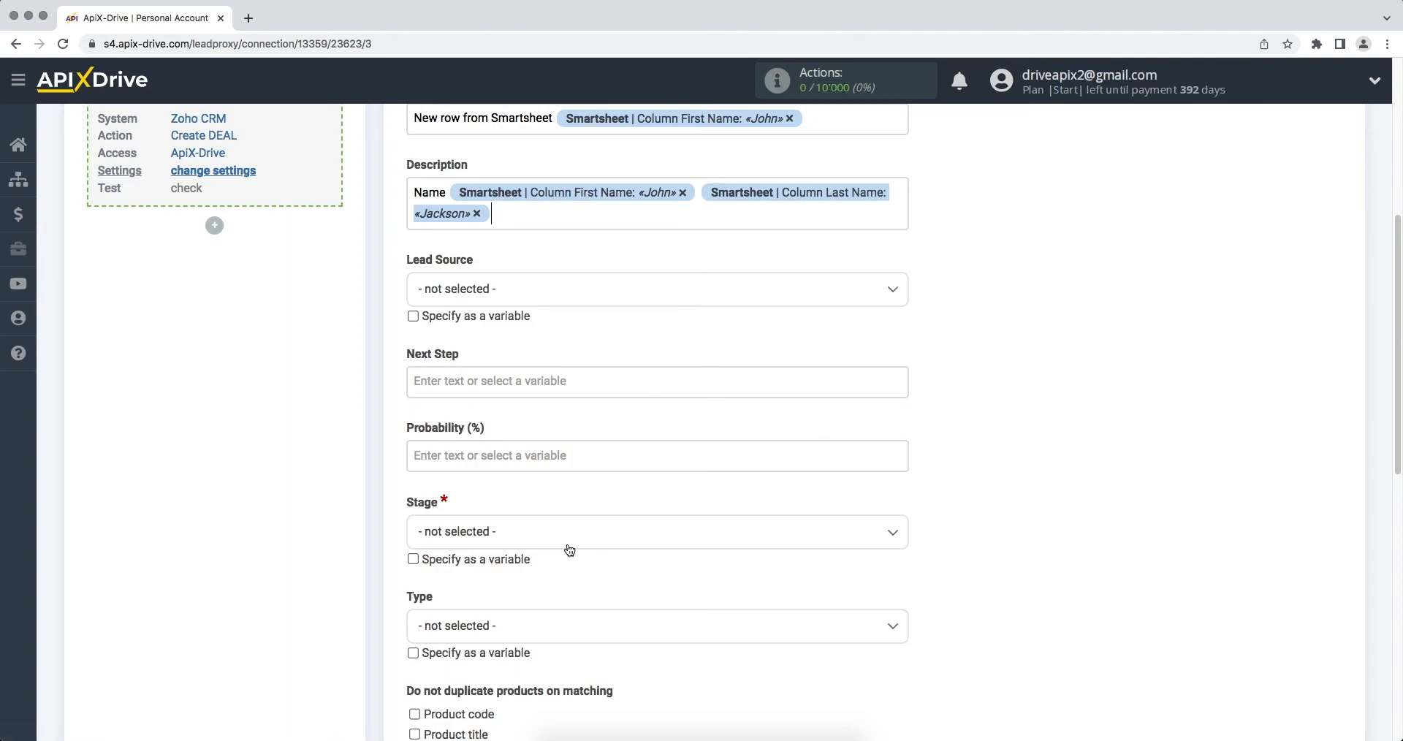
Step: Add an "Email" line with the Column Email variable and a "Phone" line with the Column Phone variable to the Description
text(Email)
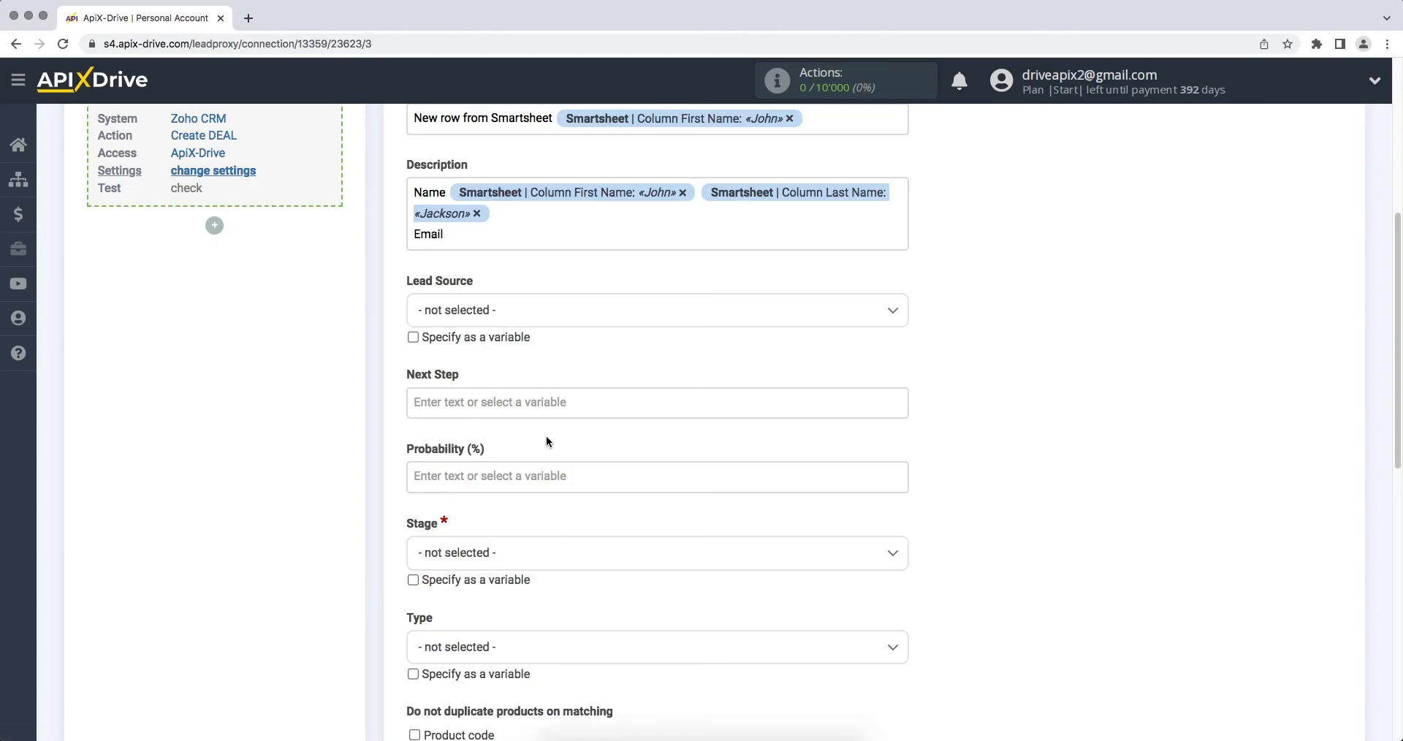
click(511, 232)
text(l)
click(593, 561)
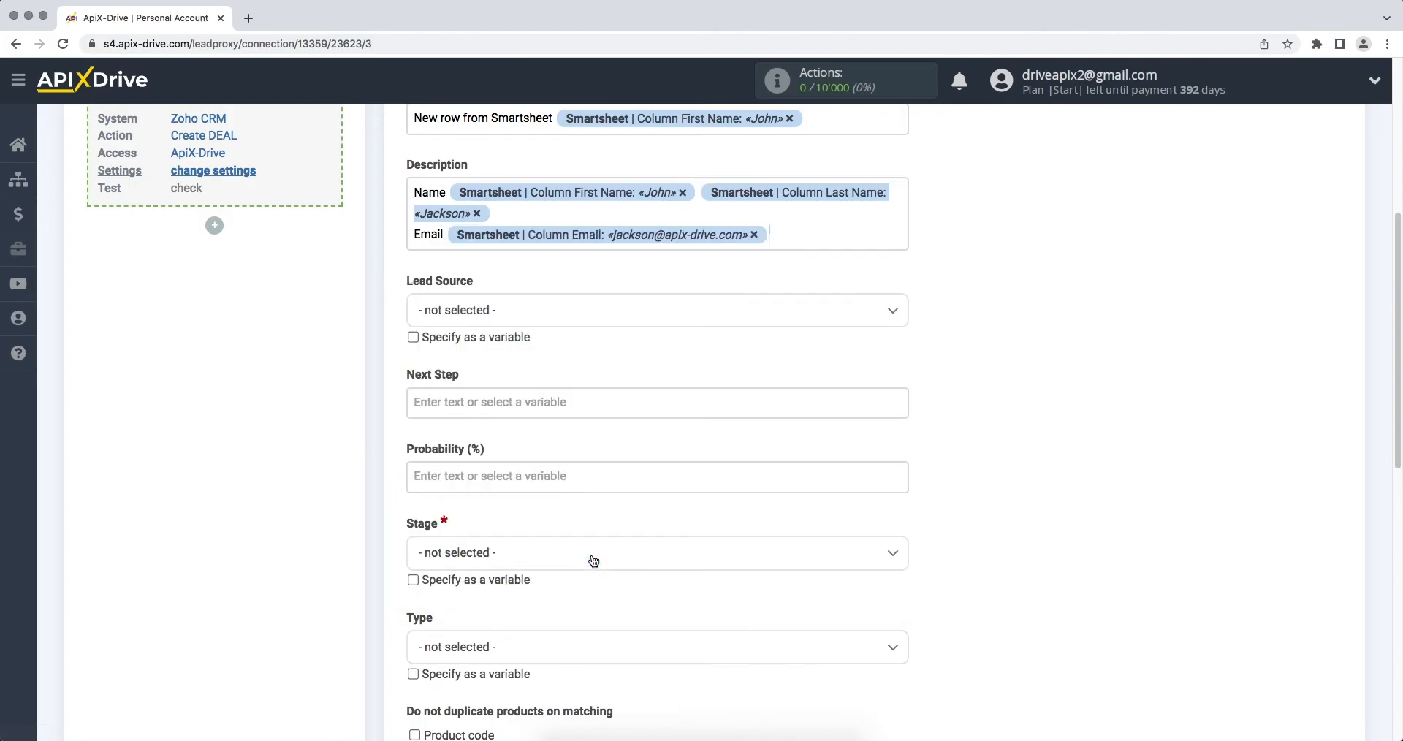
key(Return)
text(Phone)
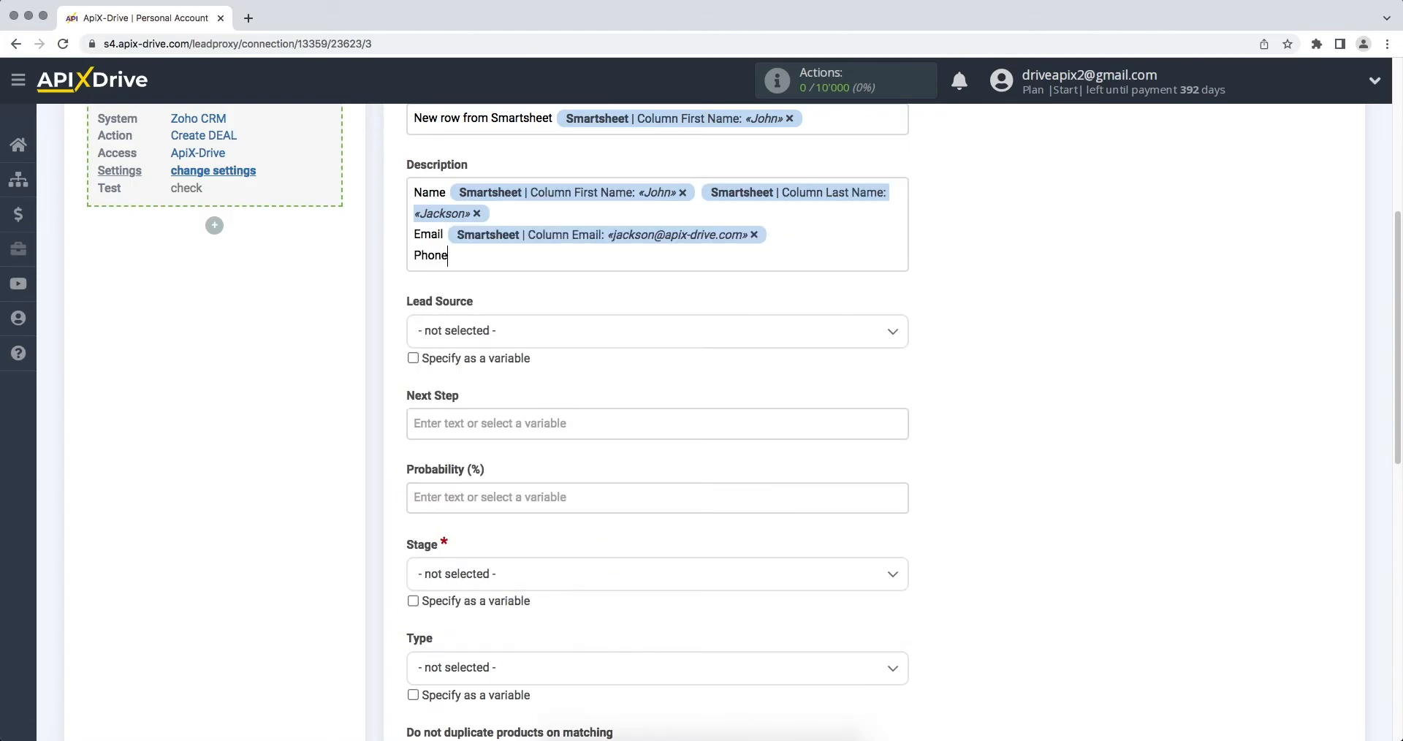
click(512, 257)
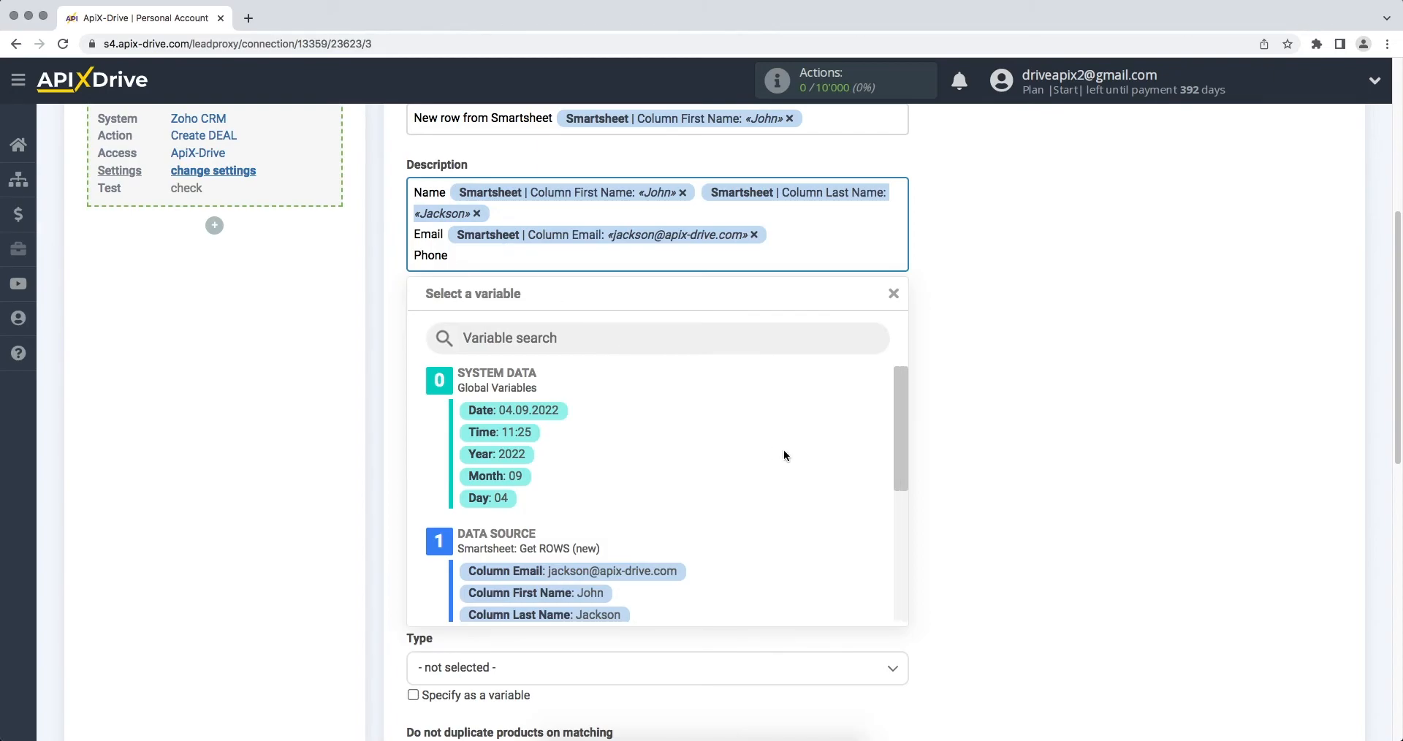
drag(901, 436, 884, 511)
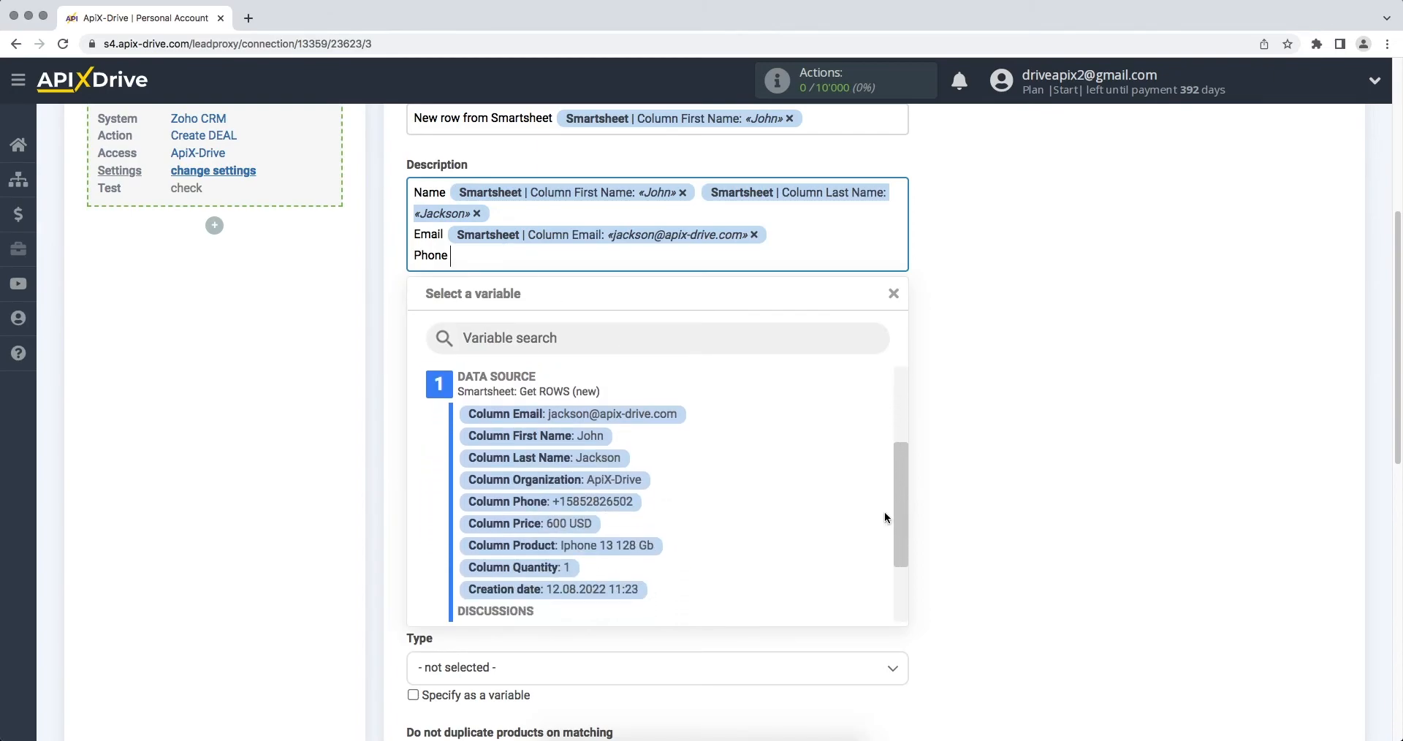
click(623, 504)
Step: Set the deal Stage to Qualification, map Products to the Smartsheet Column Product variable, and continue to the destination test
click(544, 574)
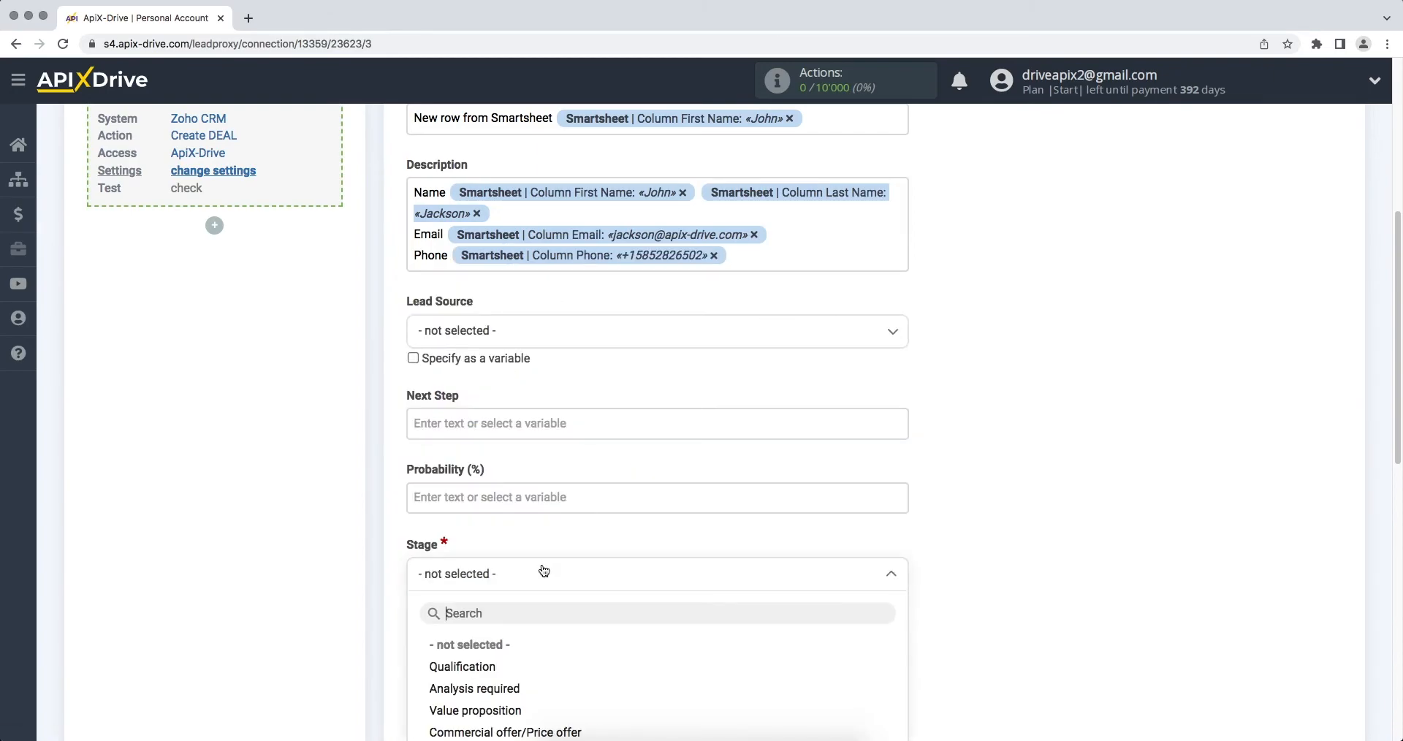
click(486, 660)
scroll(485, 660, down, 3)
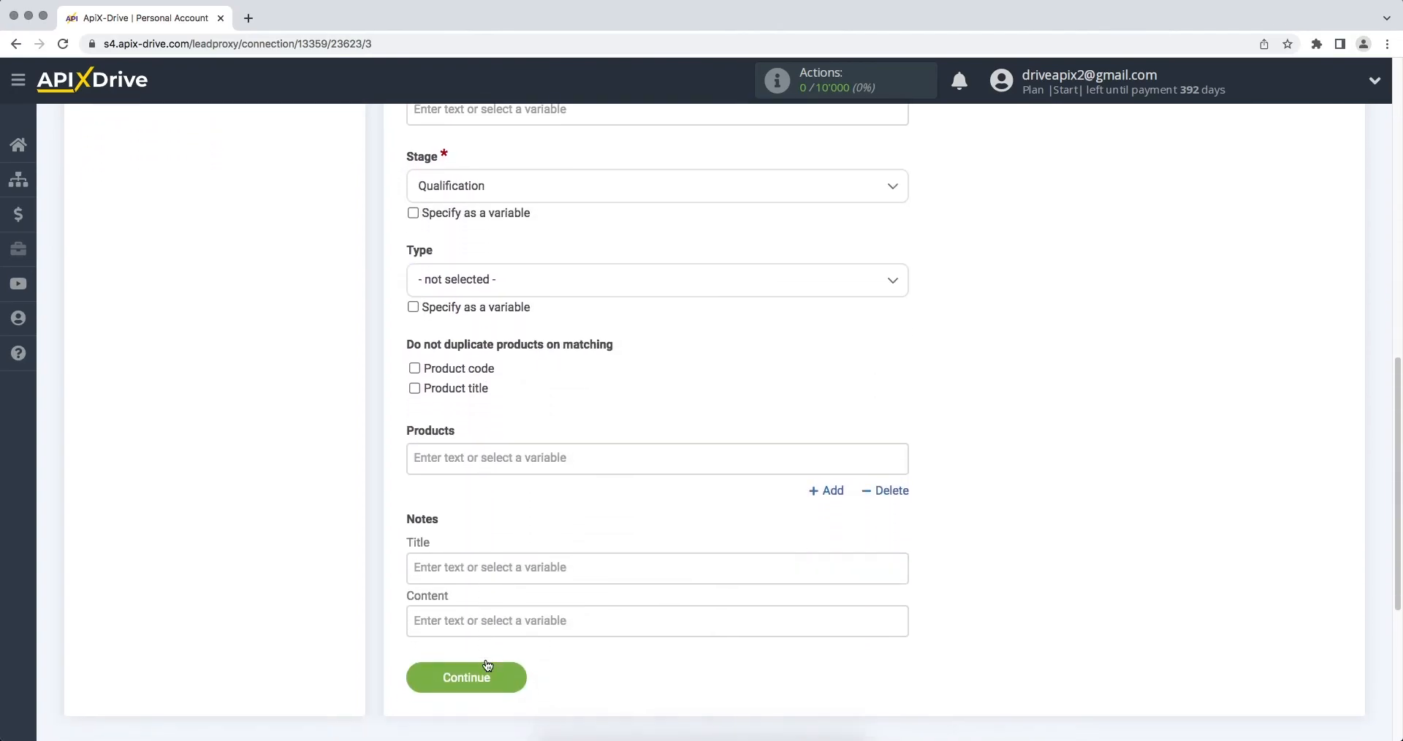
click(463, 446)
scroll(462, 446, down, 4)
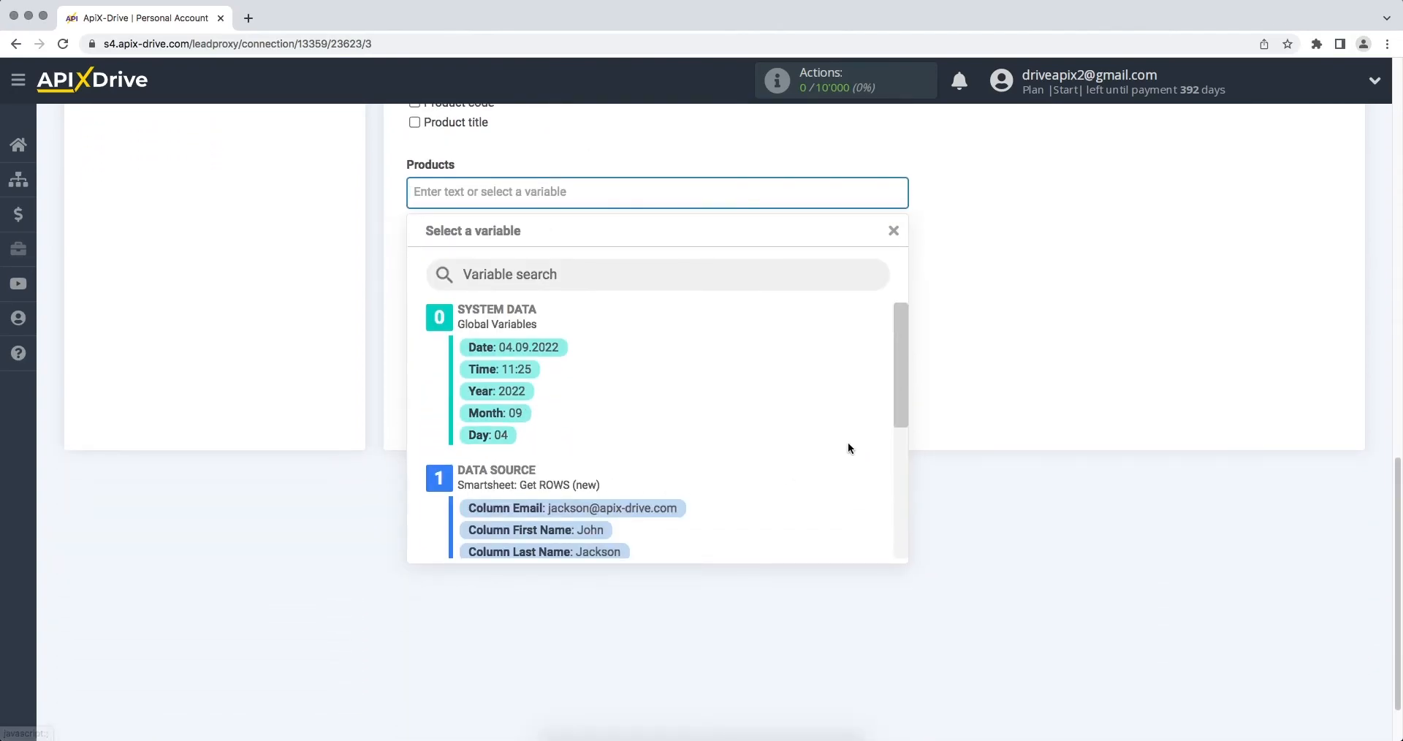
drag(900, 368, 899, 438)
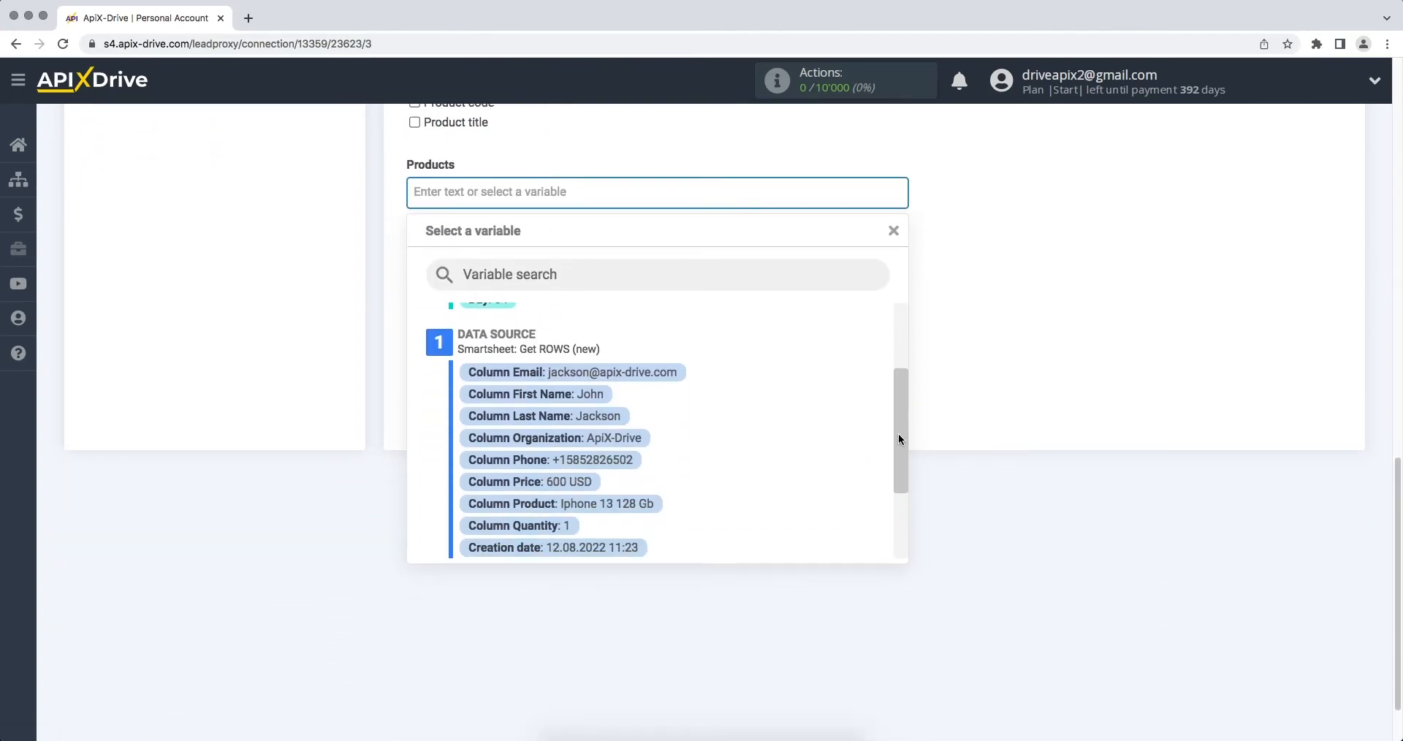
click(626, 506)
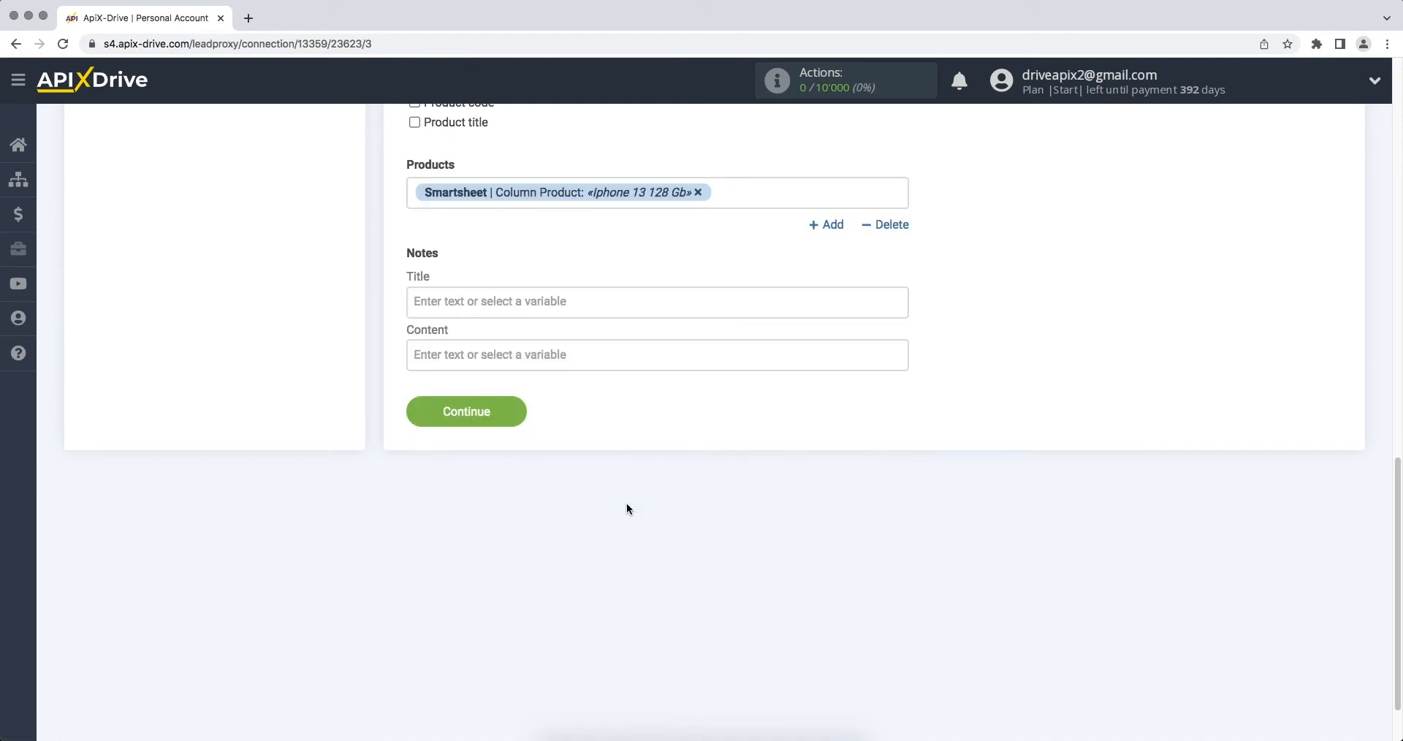
click(410, 414)
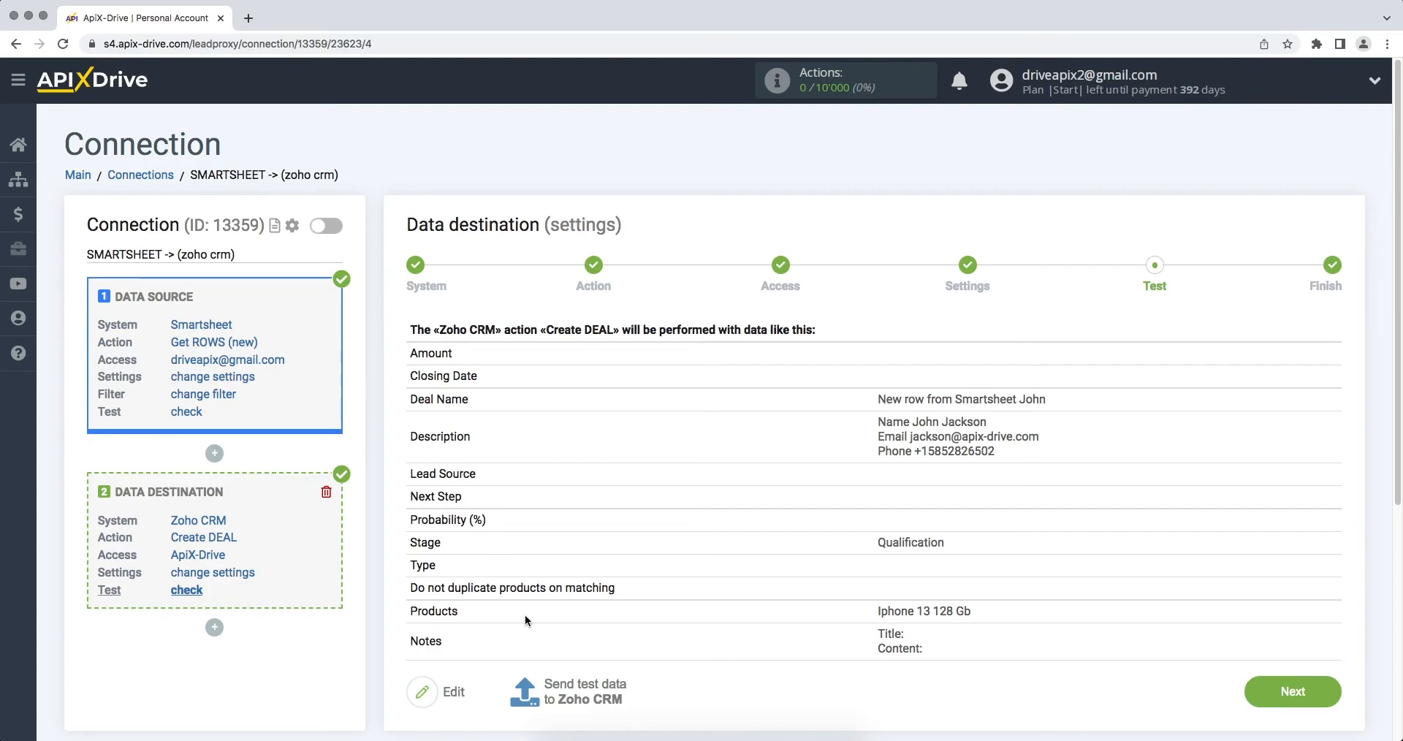
Step: Send the test data to Zoho CRM, switch to its deals list and check the new deal's details and description
click(574, 703)
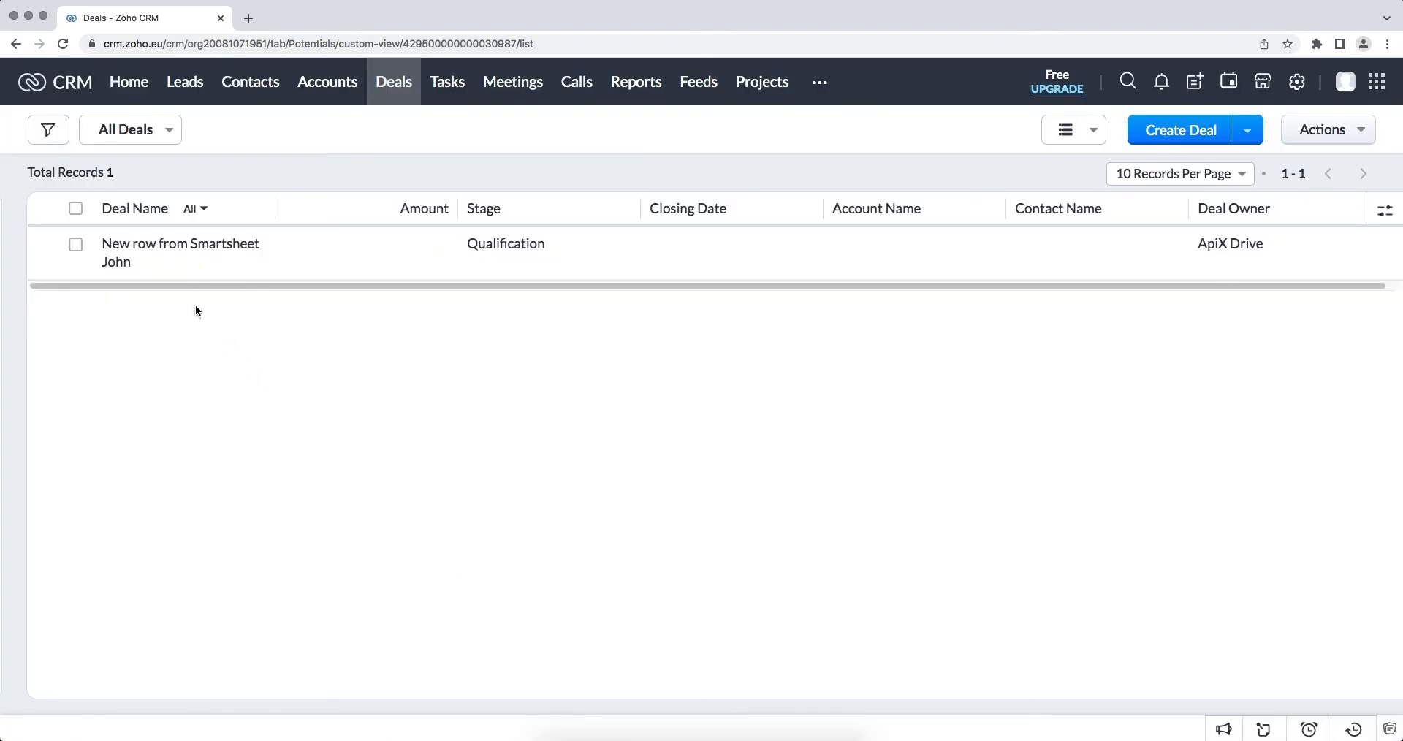
click(173, 255)
scroll(285, 336, down, 3)
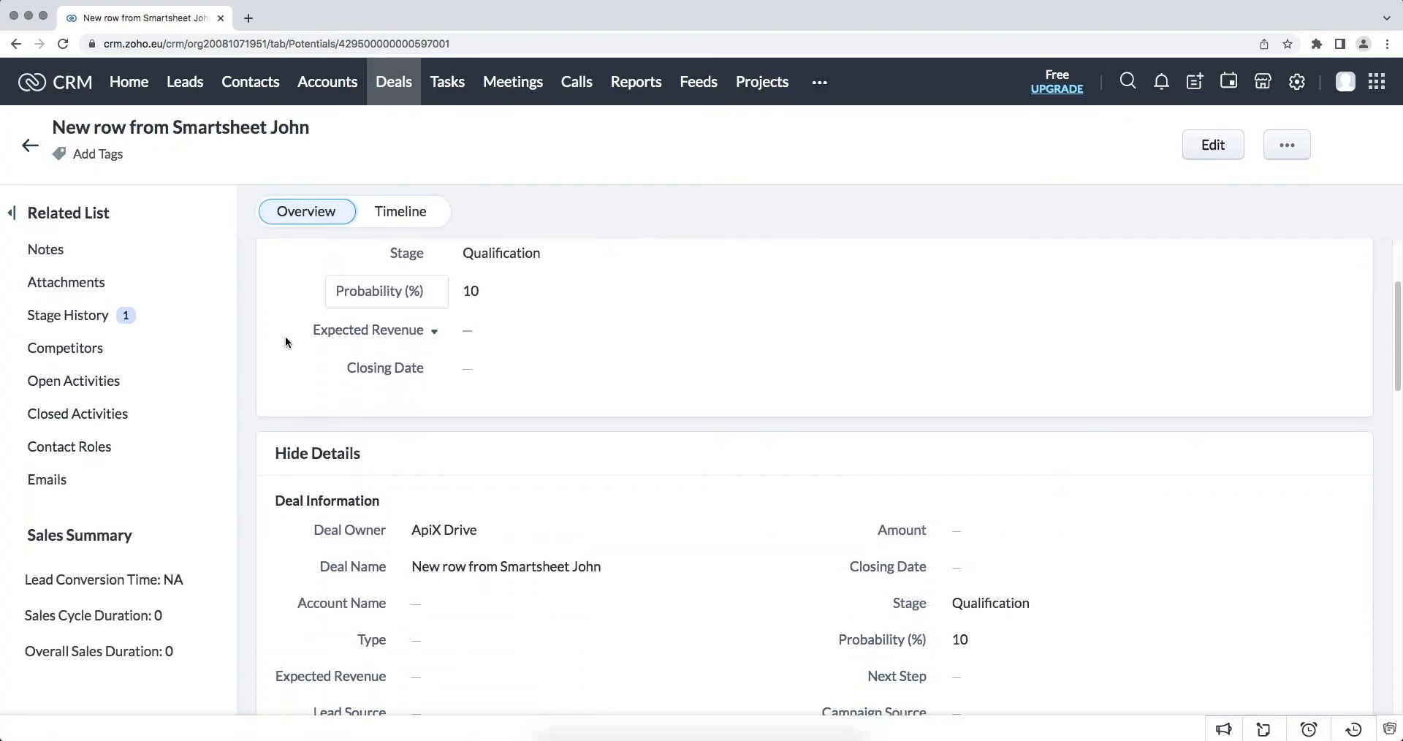
scroll(284, 338, down, 3)
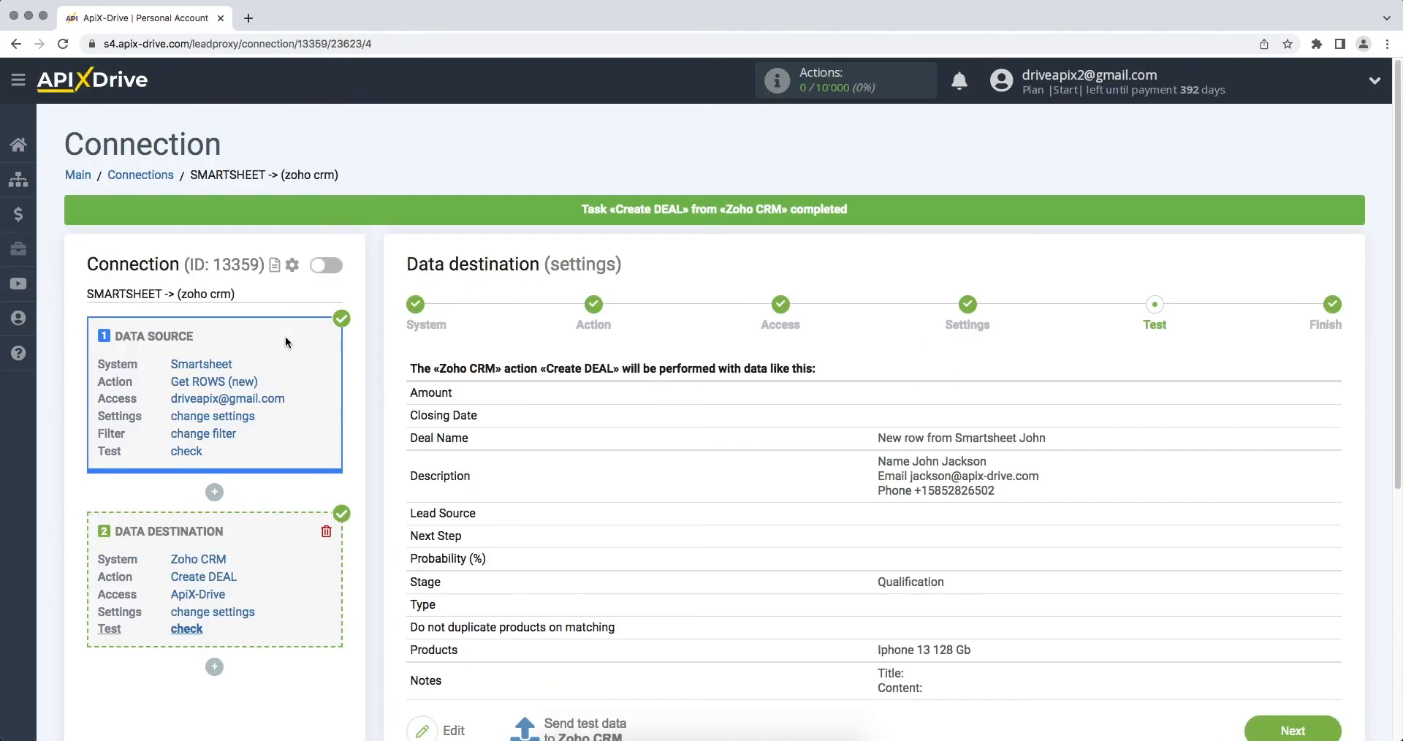
scroll(284, 336, down, 2)
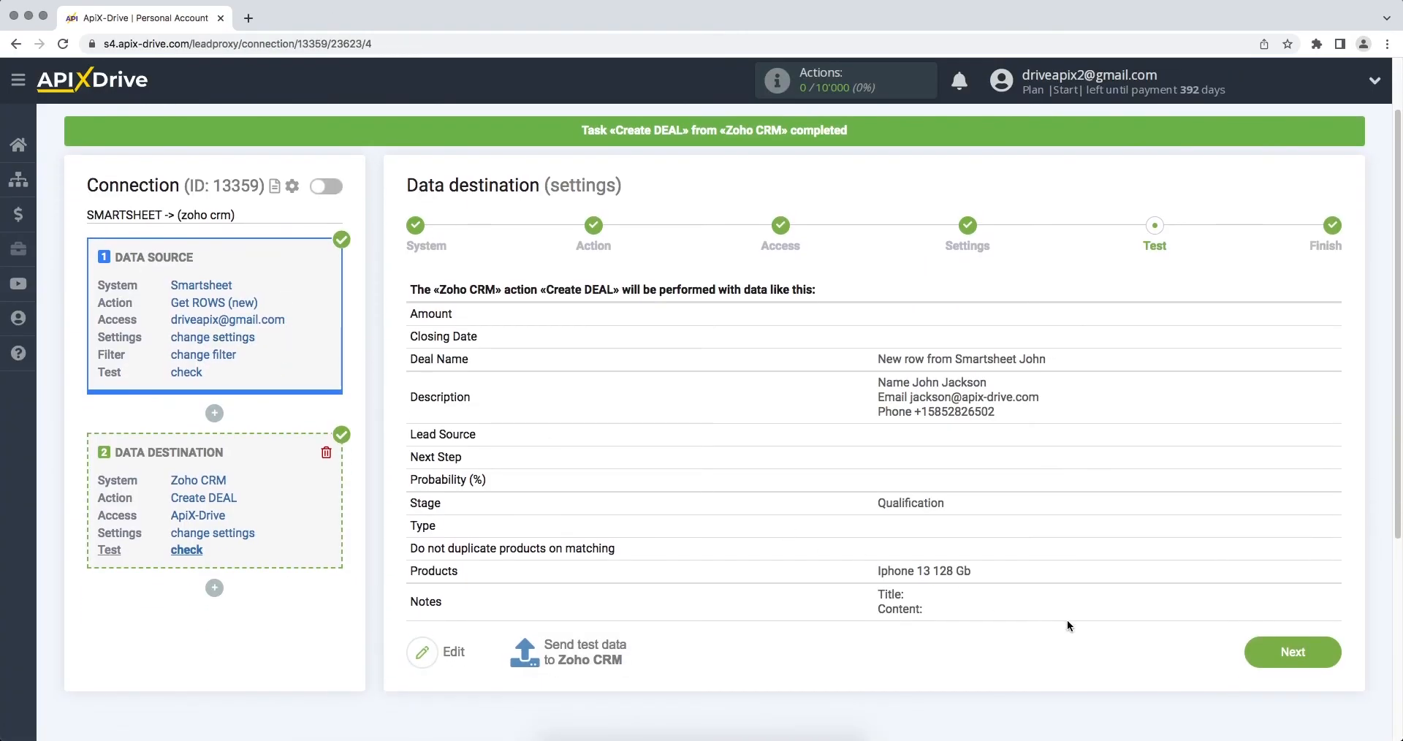
Step: Finish the destination setup by enabling auto-update, and set the connection's update interval to 5 minutes
click(1286, 661)
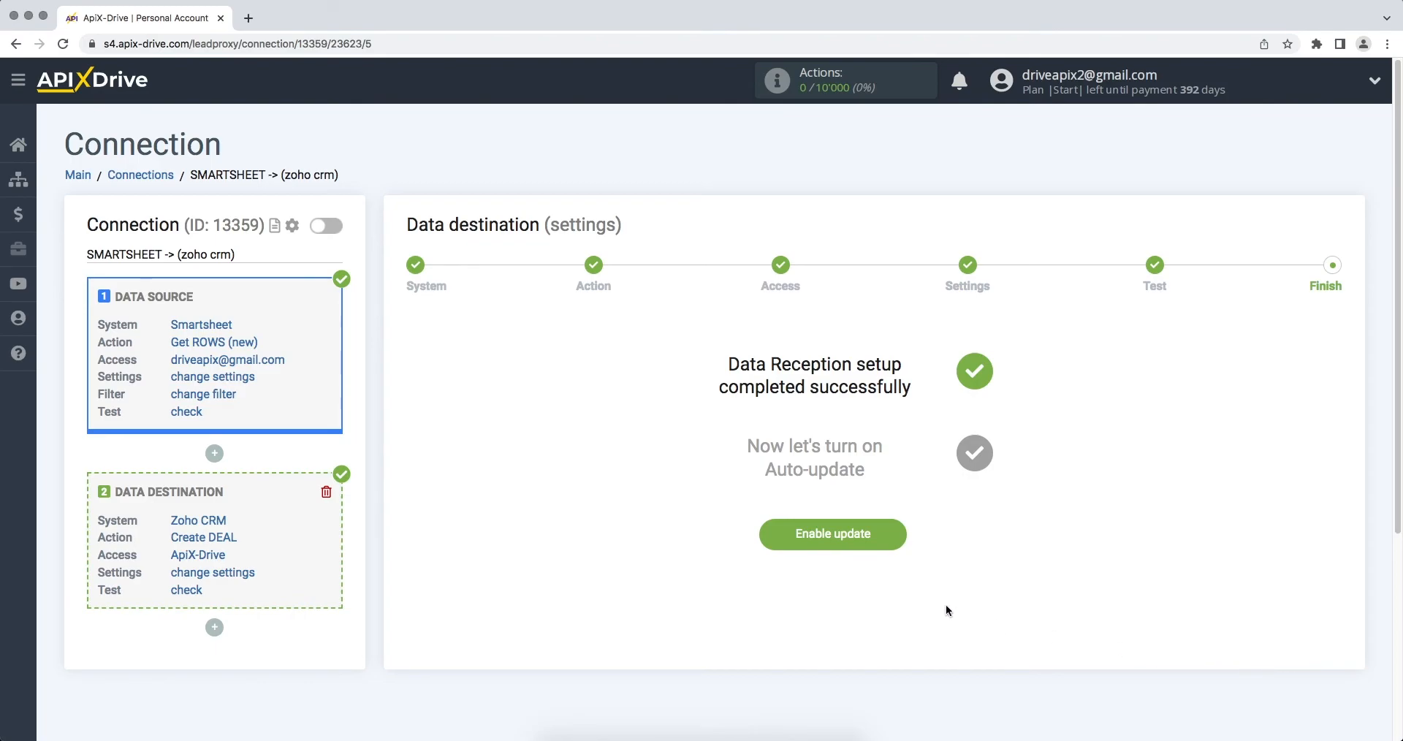
click(781, 542)
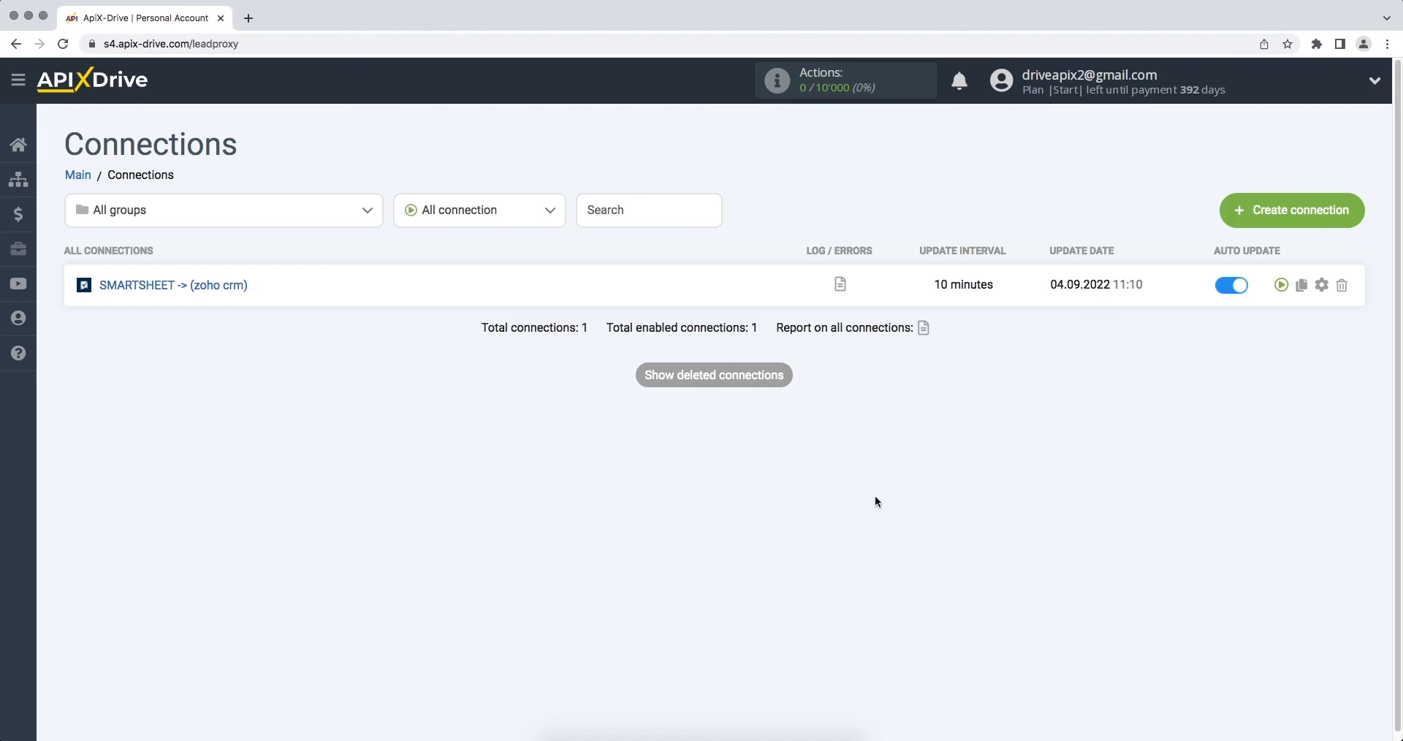
click(1321, 285)
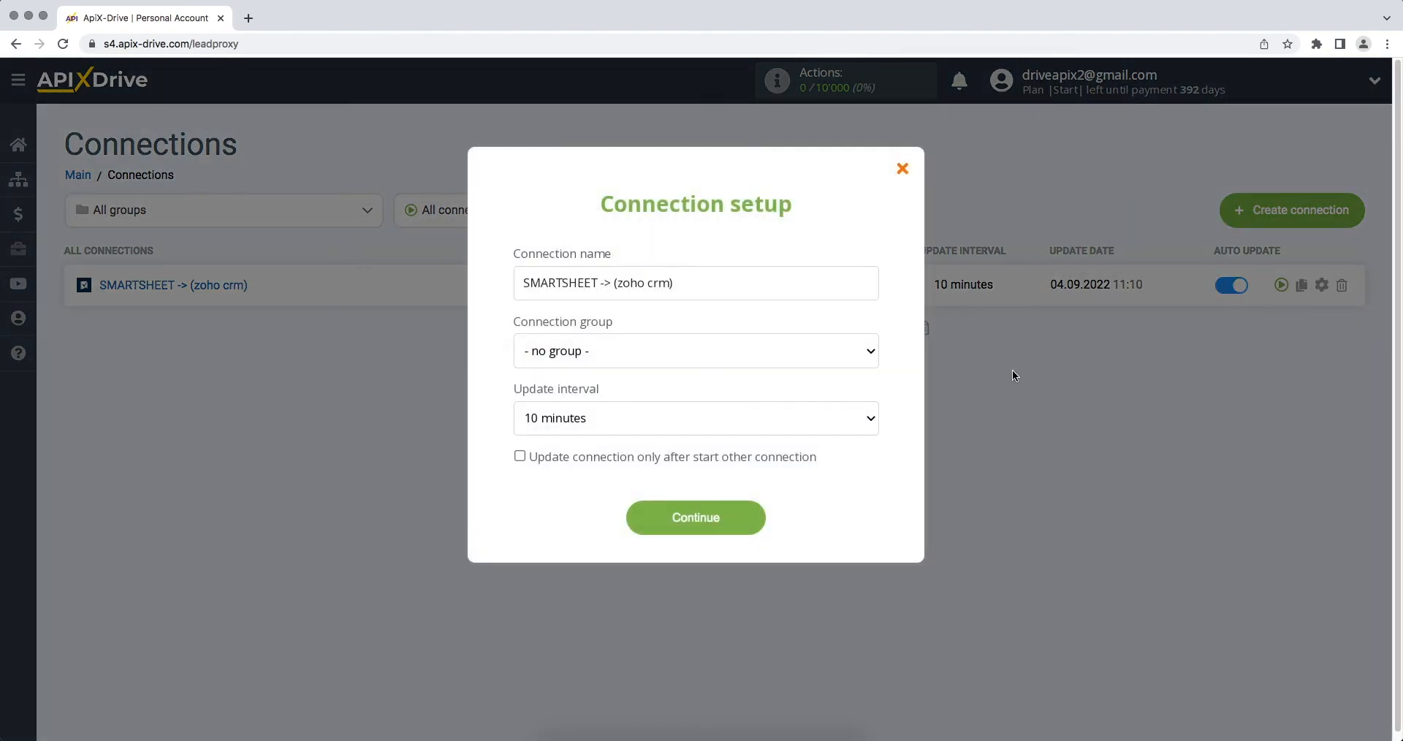
click(858, 419)
click(856, 403)
click(649, 511)
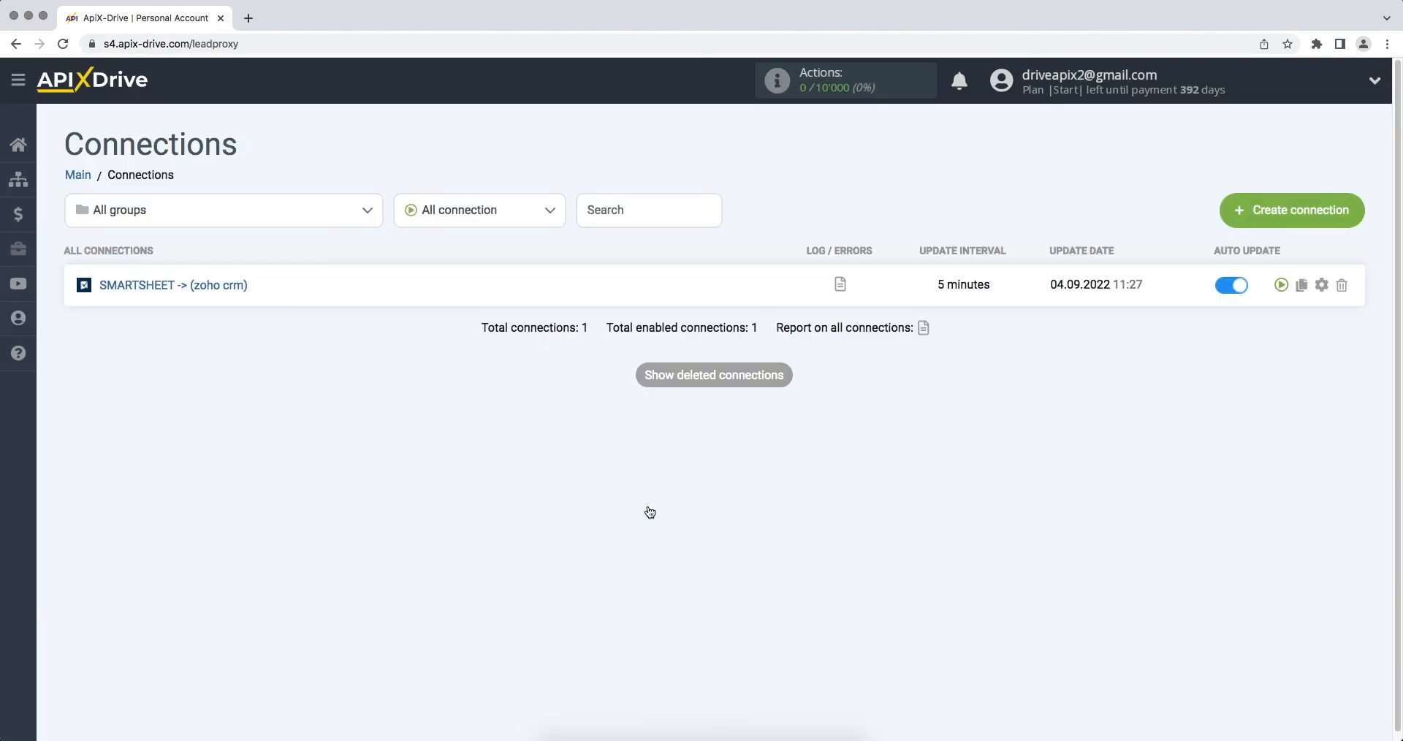